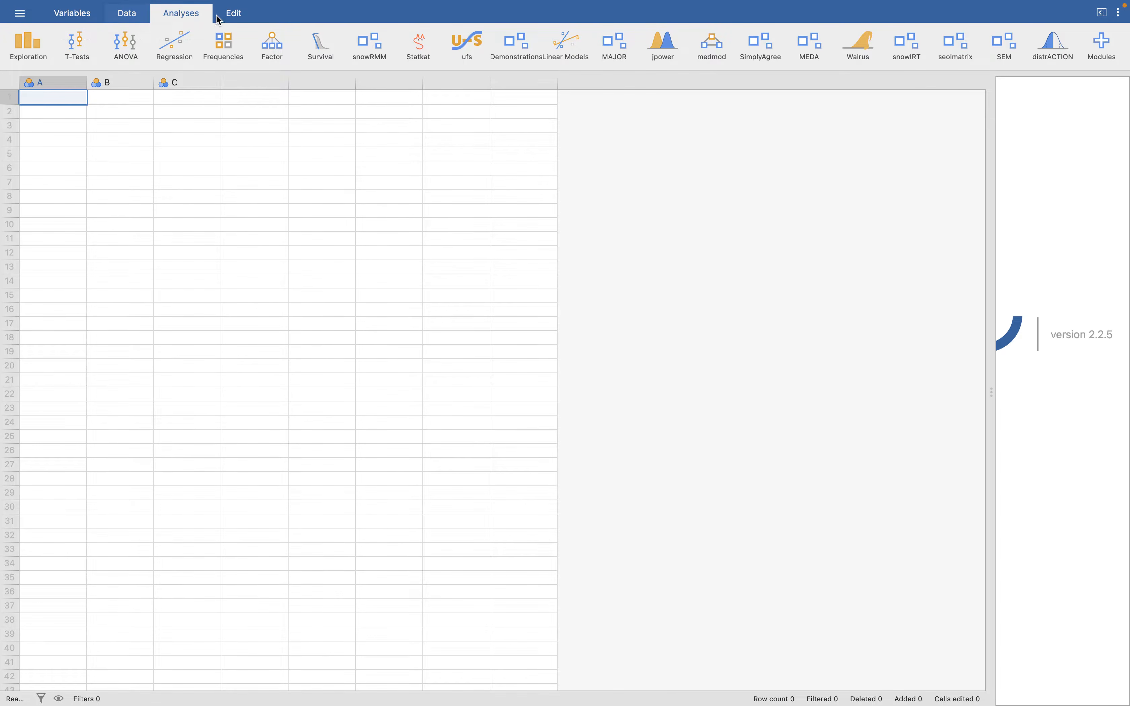
left_click(233, 18)
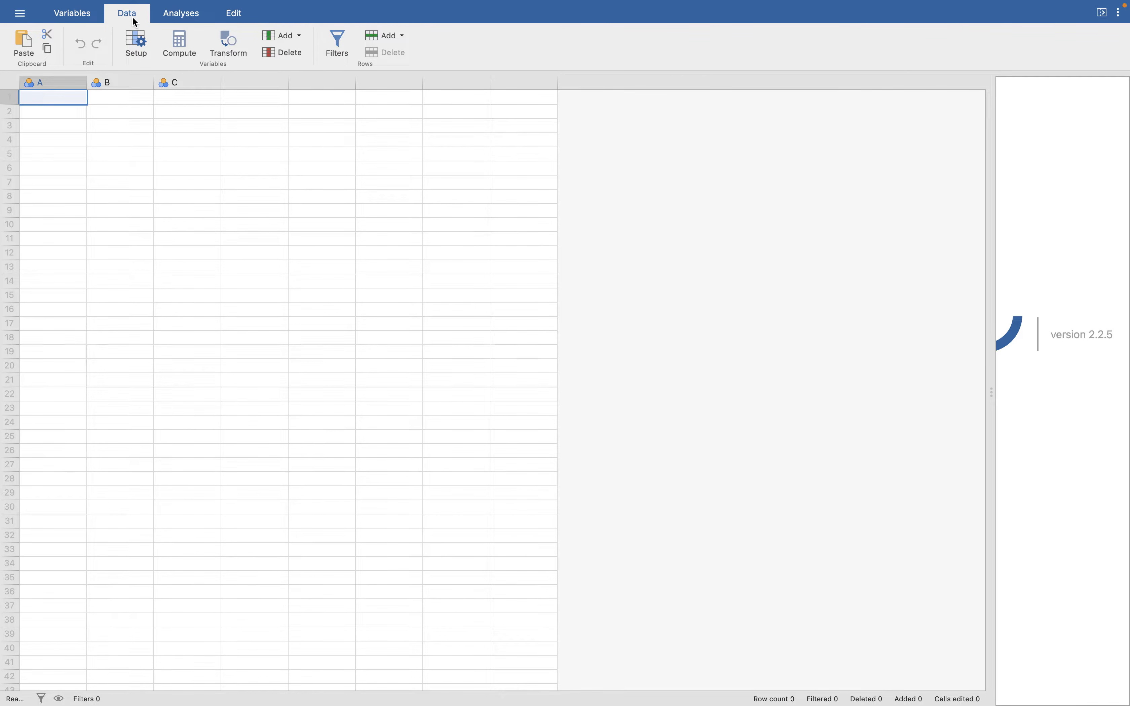
left_click(206, 15)
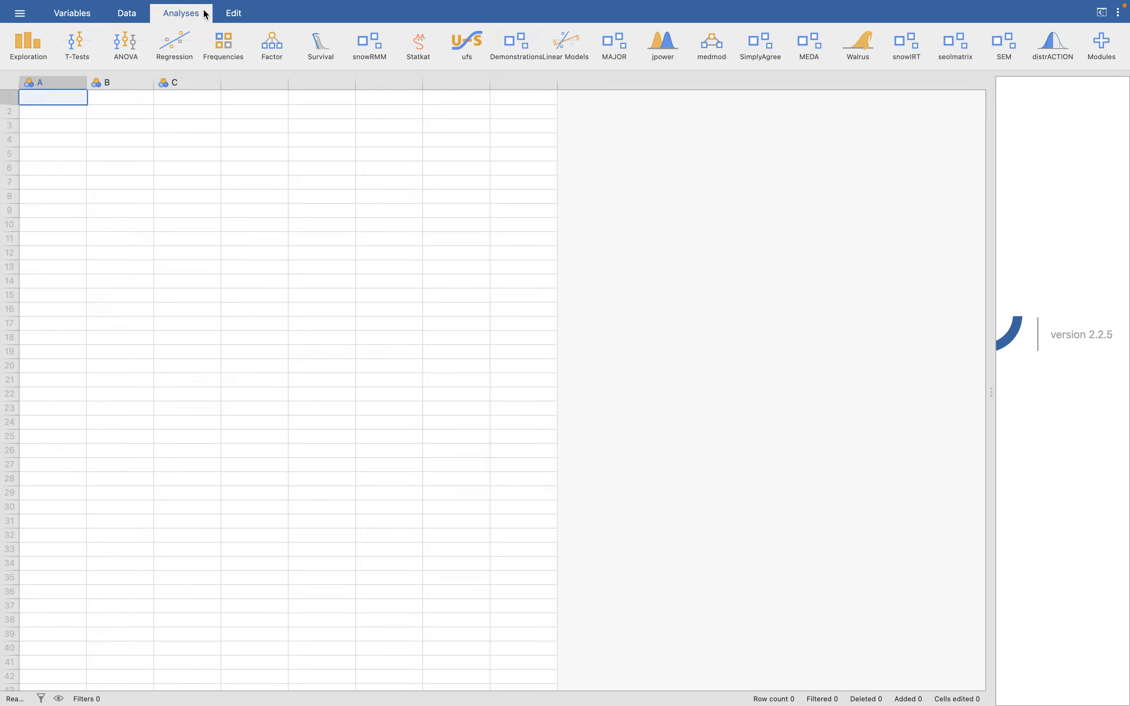
mouse_move(49, 16)
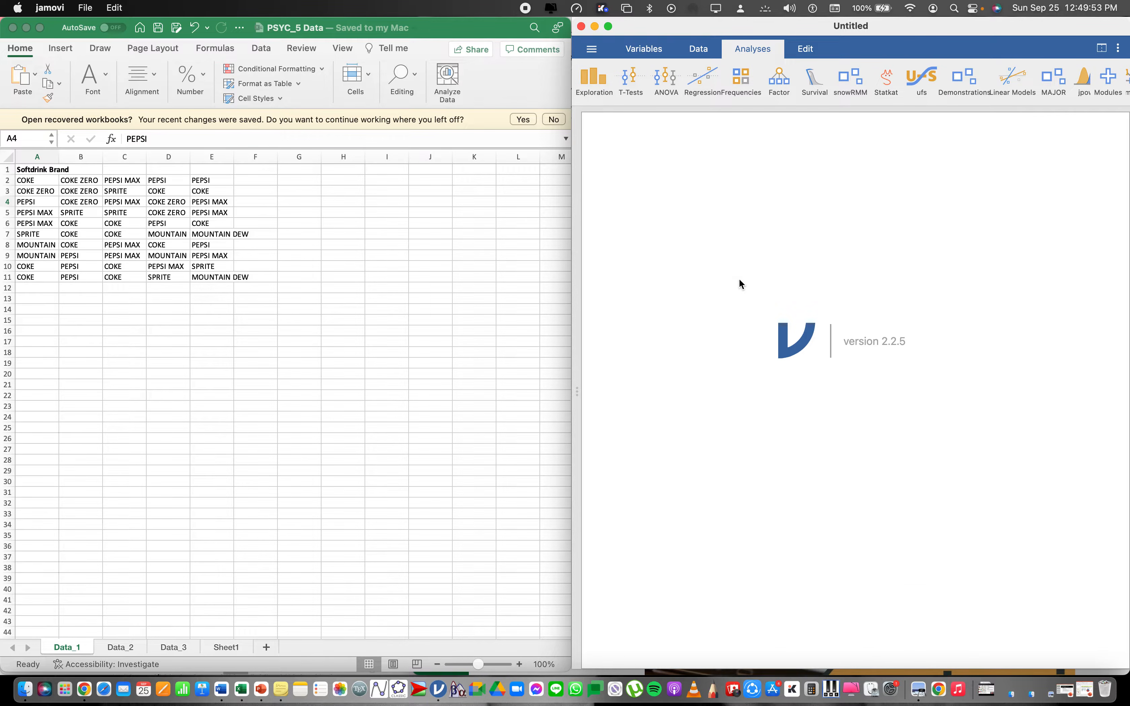
Step: Show the data view in jamovi and widen the spreadsheet pane so columns A to C are visible
left_click_drag(577, 390, 820, 434)
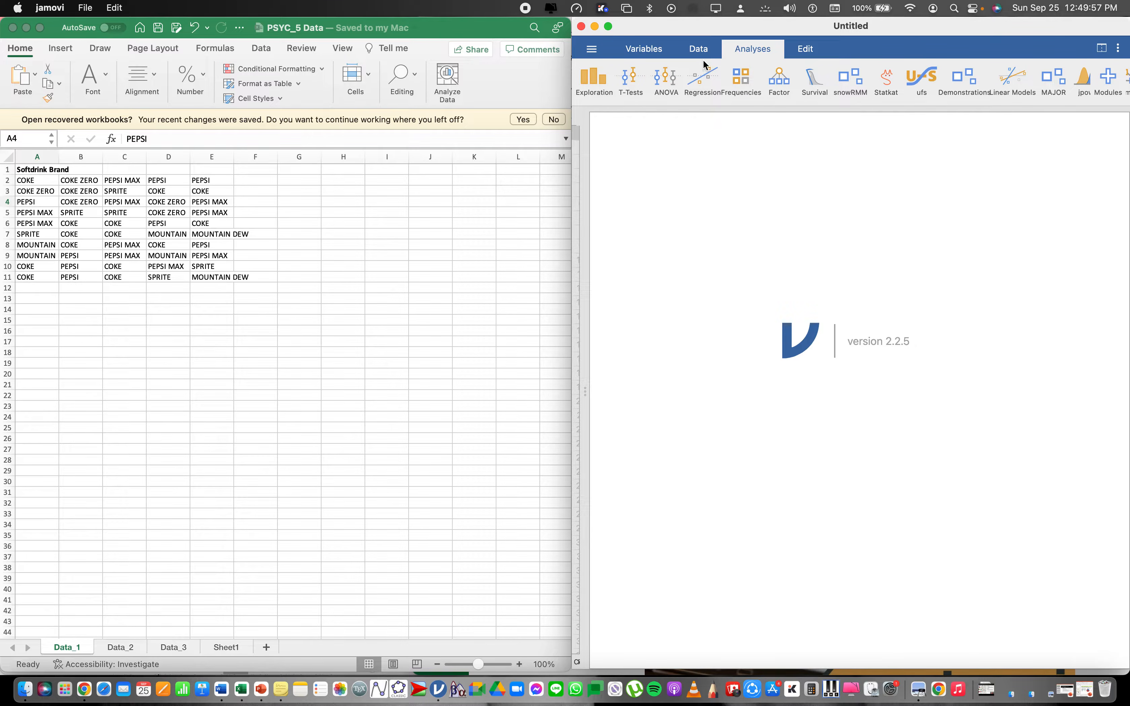
left_click(700, 50)
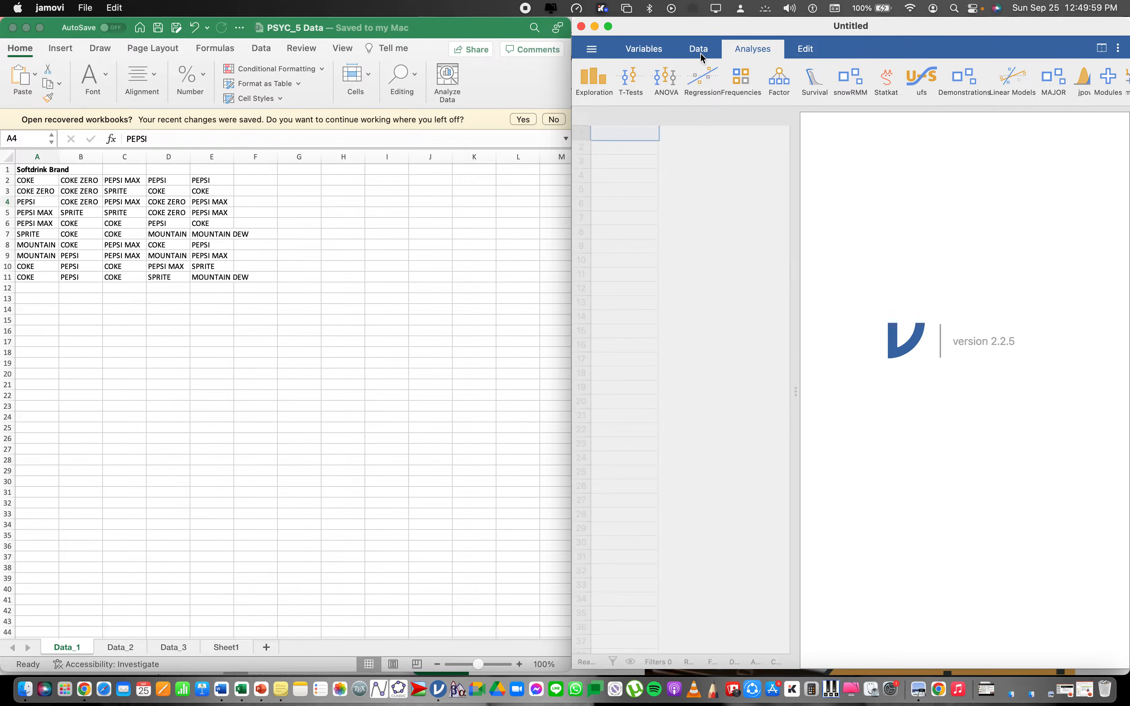
left_click_drag(794, 395, 912, 399)
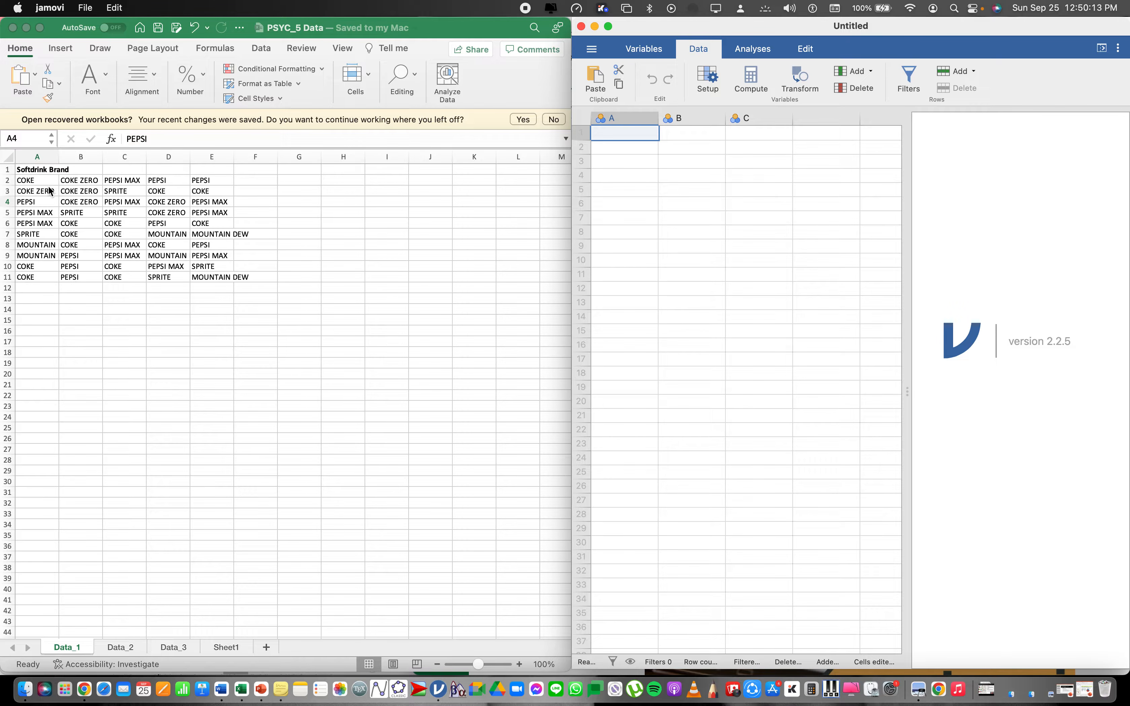
left_click(42, 169)
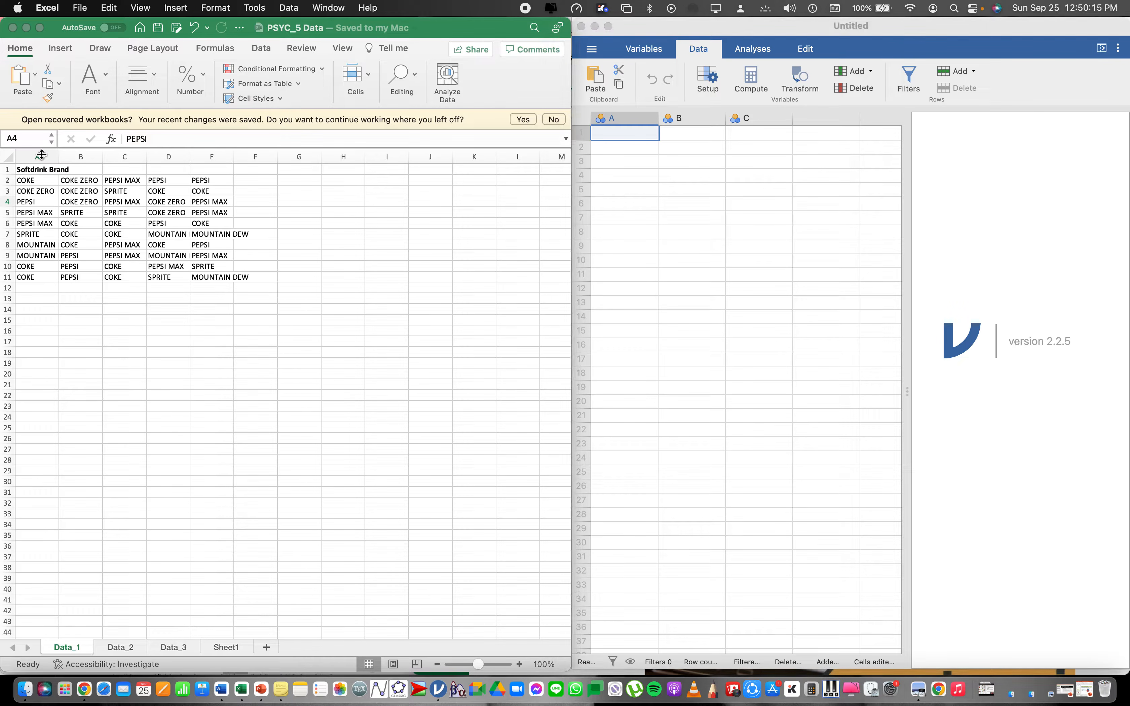
left_click(42, 162)
left_click(212, 157, "shift")
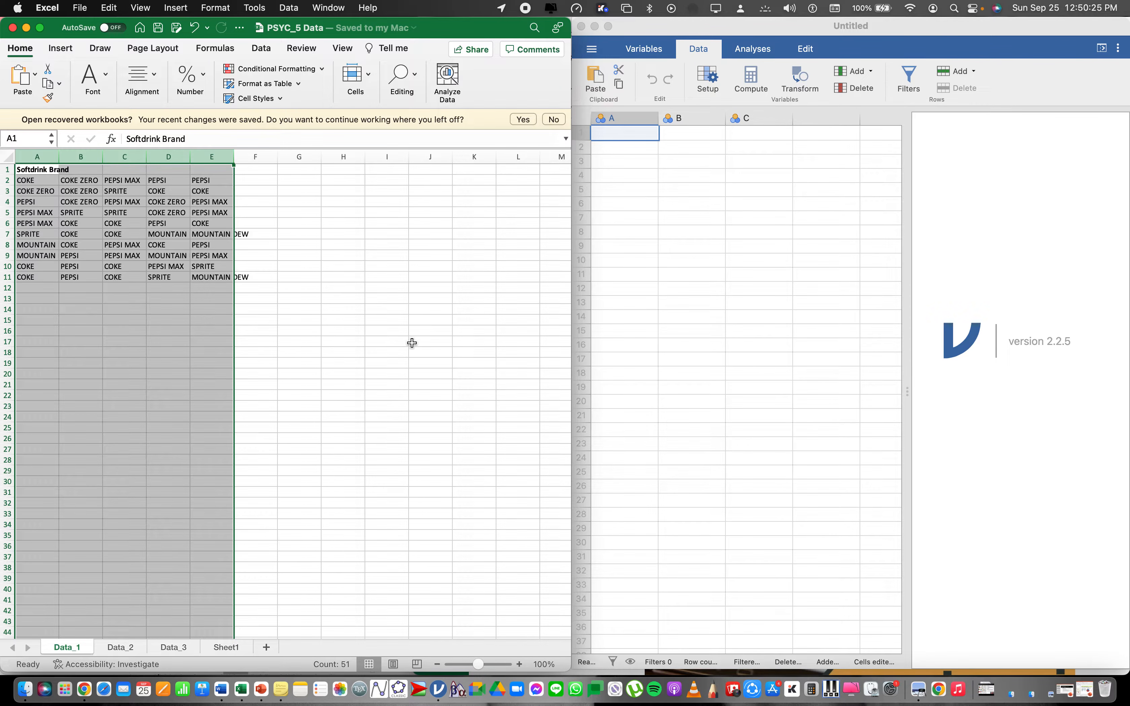
left_click(159, 372)
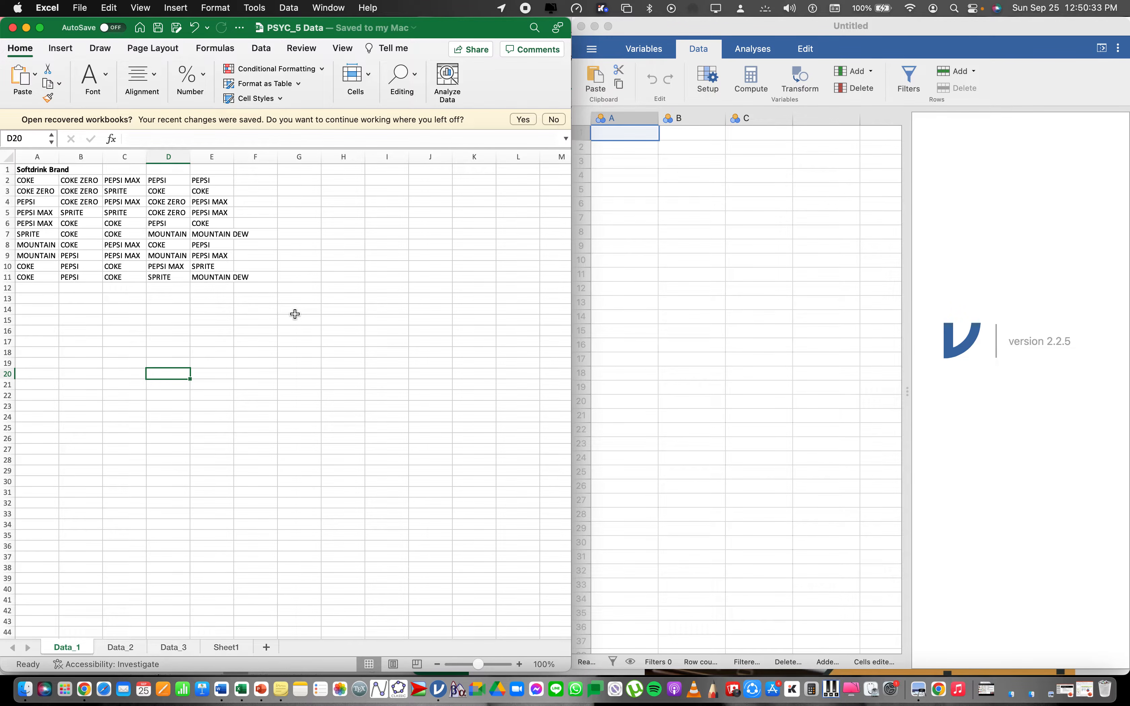
Step: Copy cells A2:A11 from the Data_1 sheet in Excel into column A in jamovi, starting at row 1
left_click_drag(38, 180, 40, 278)
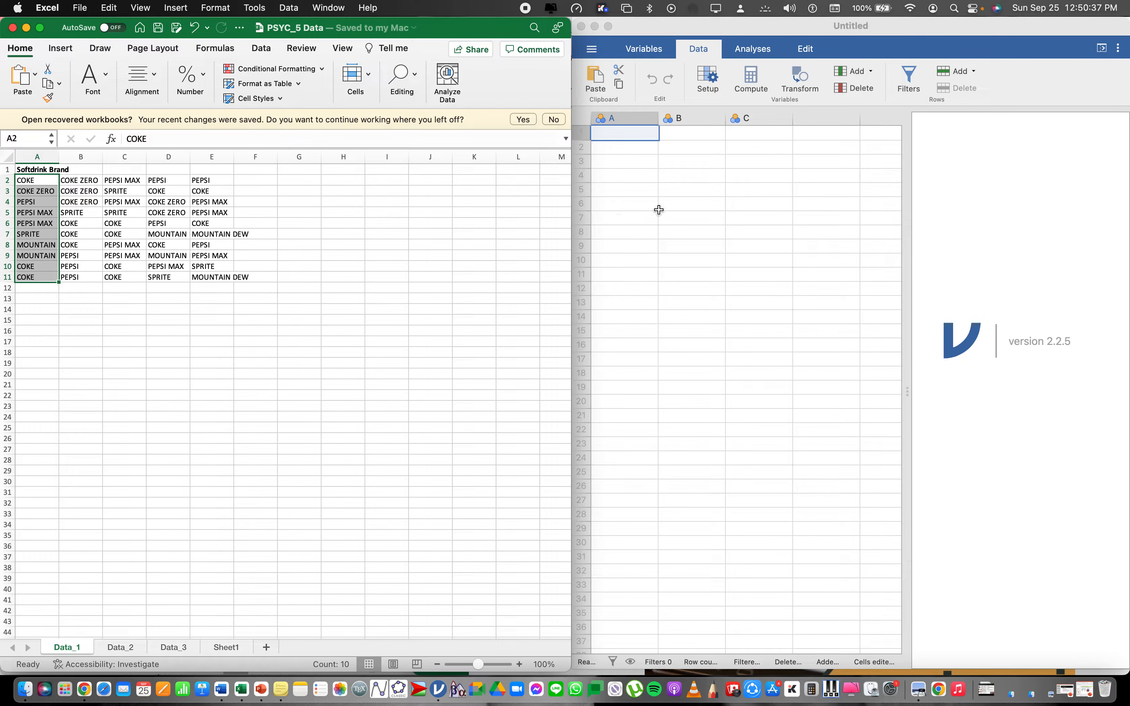
key("super+c")
left_click(713, 236)
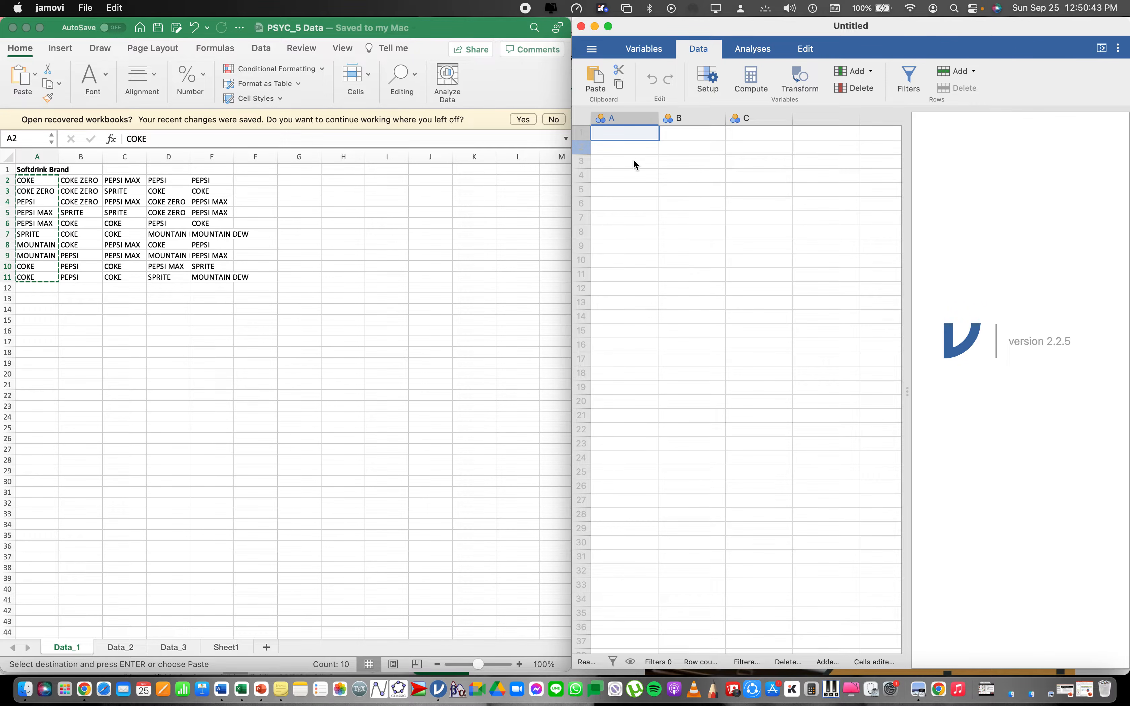
key("super+v")
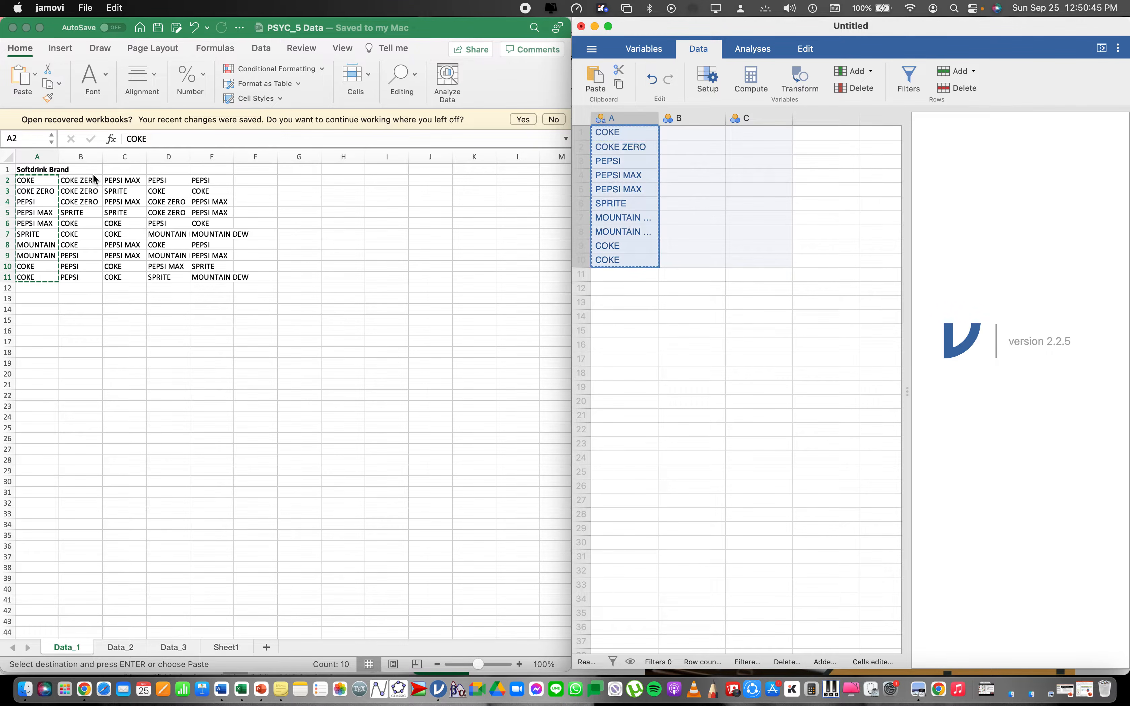
Step: Try to append the Excel values from B2:B11 to jamovi's column A, starting at row 11
left_click(93, 174)
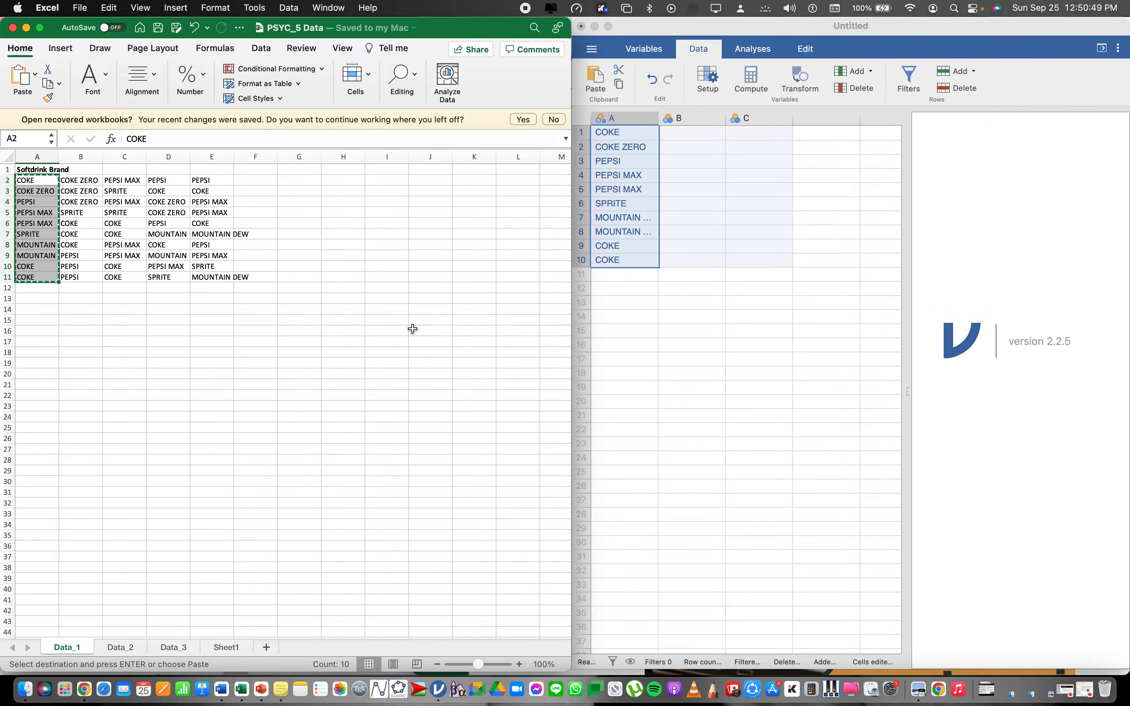
key("Right")
key("shift+super+Down")
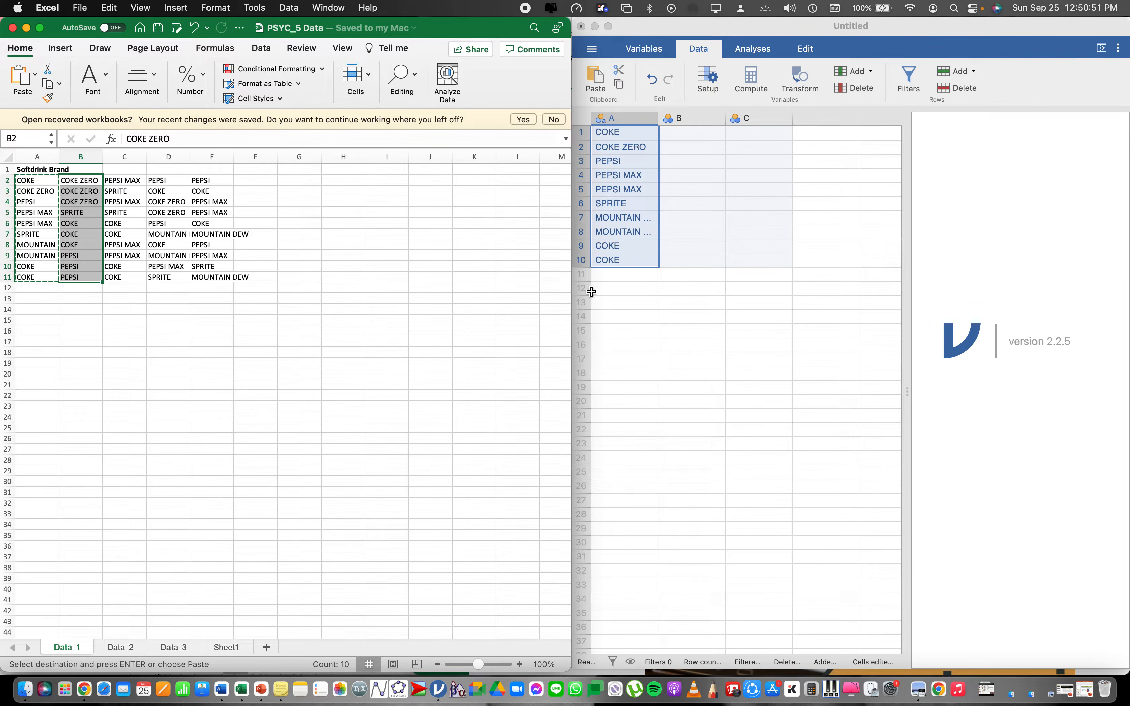
left_click(611, 278)
left_click(618, 275)
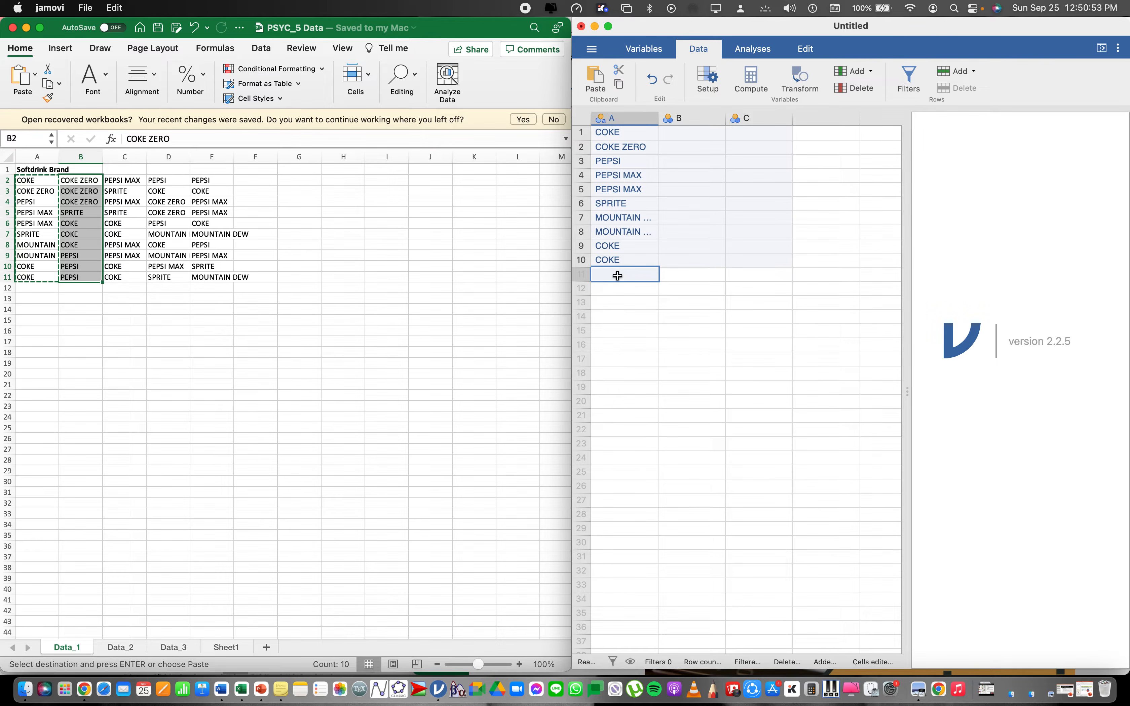
key("super+v")
left_click(129, 185)
key("super+c")
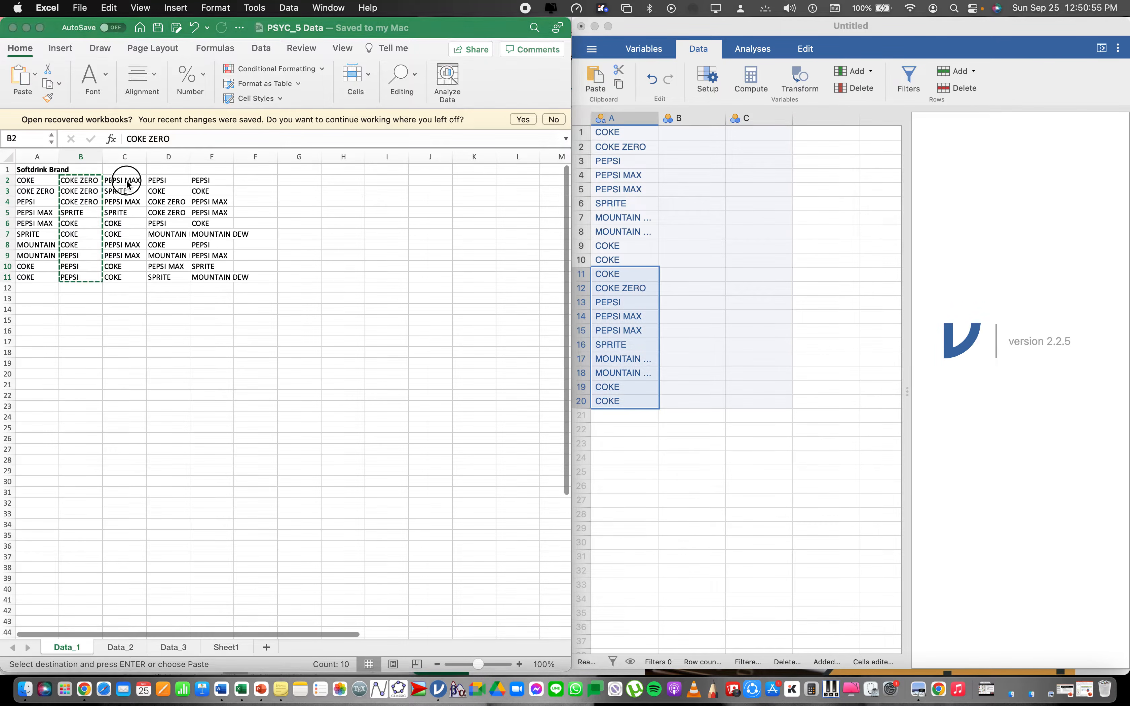
Step: Copy cells C2:C11 from Excel and append them to jamovi's column A, starting at row 21
left_click(127, 183)
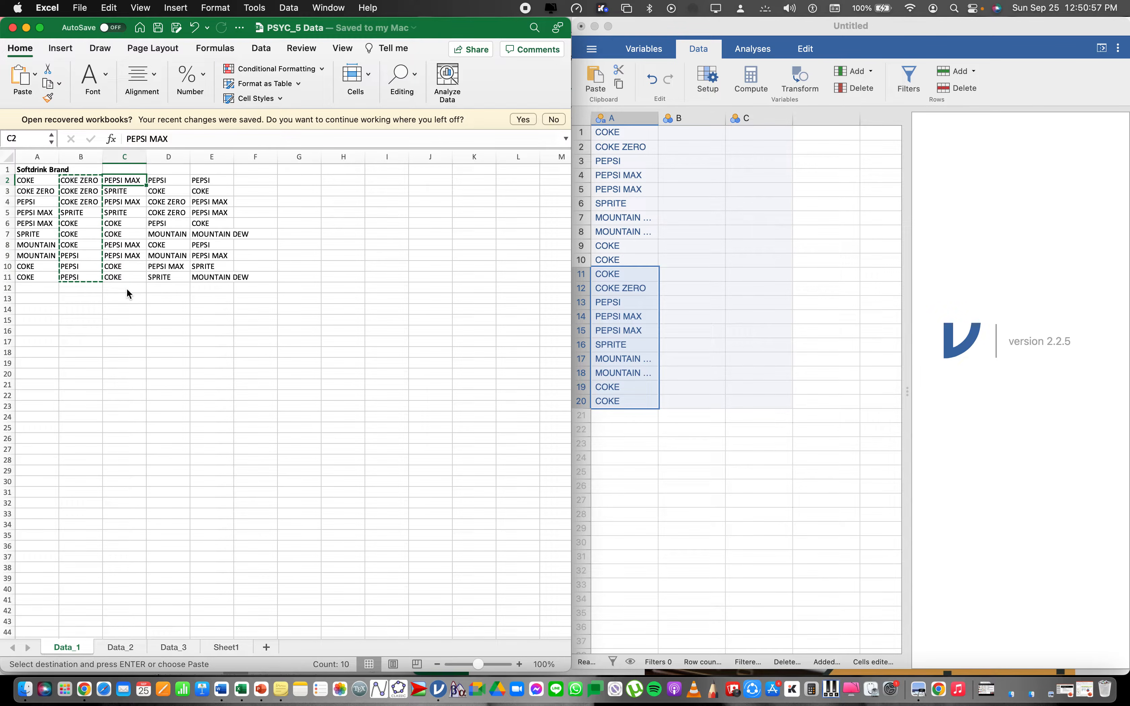
left_click(135, 275, "shift")
key("super+c")
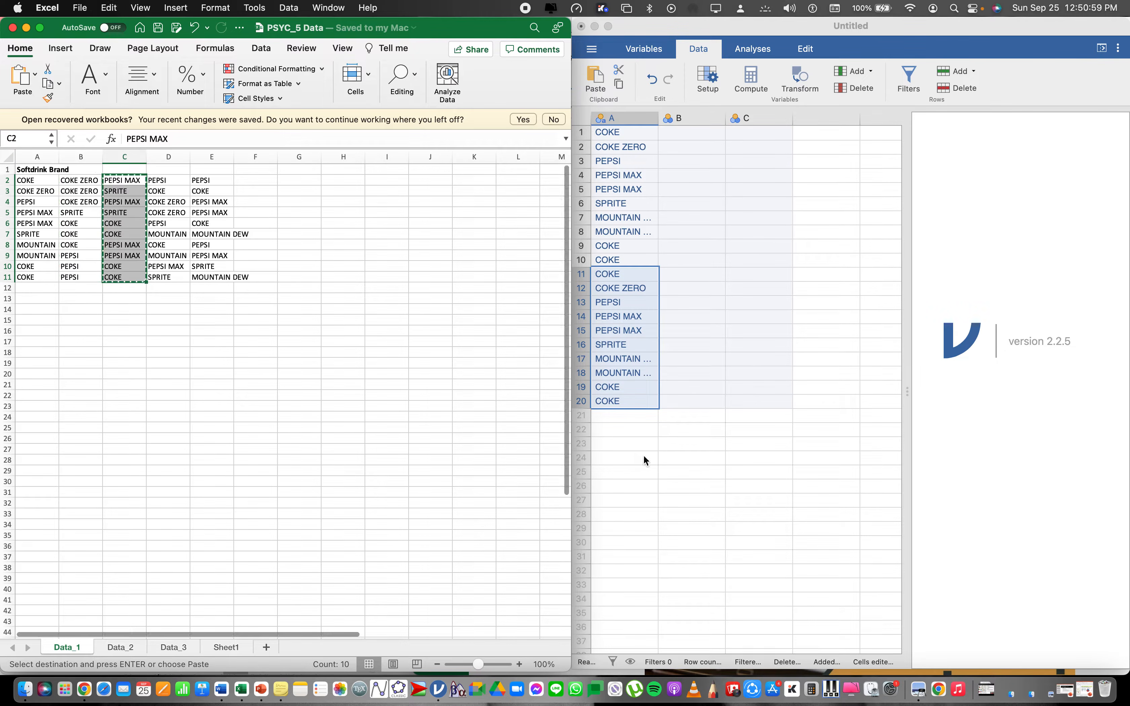
left_click(651, 413)
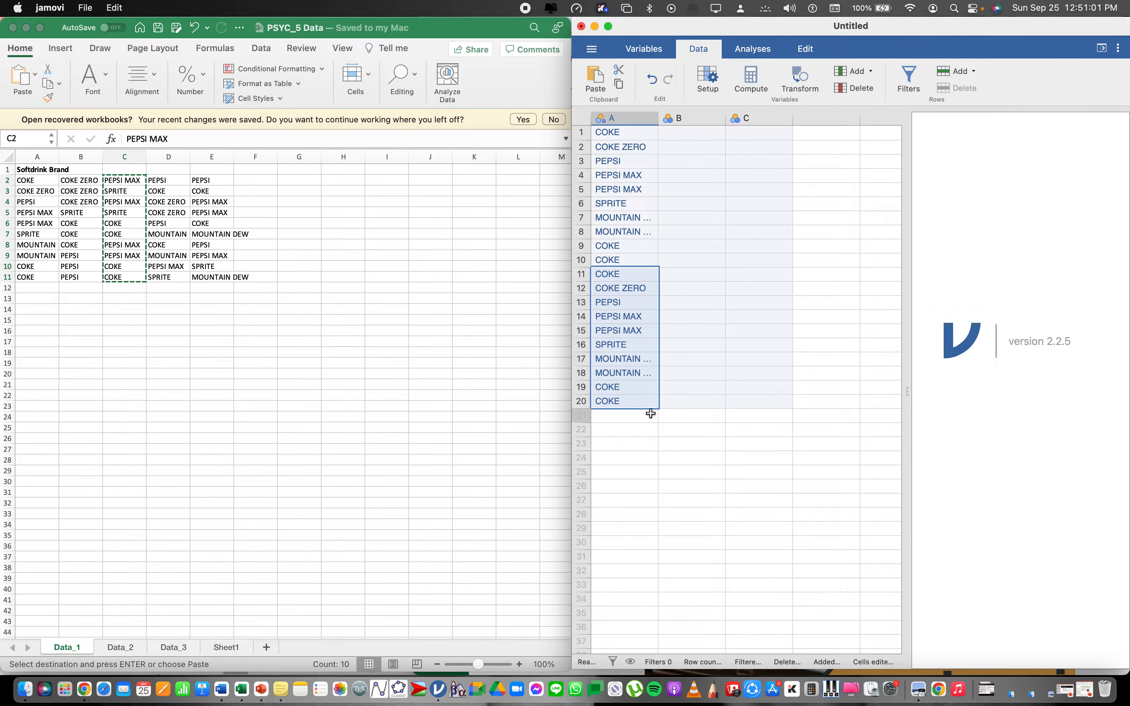
key("super+v")
Step: Copy cells D2:D11 from Excel and append them to jamovi's column A, starting at row 31
left_click(164, 182)
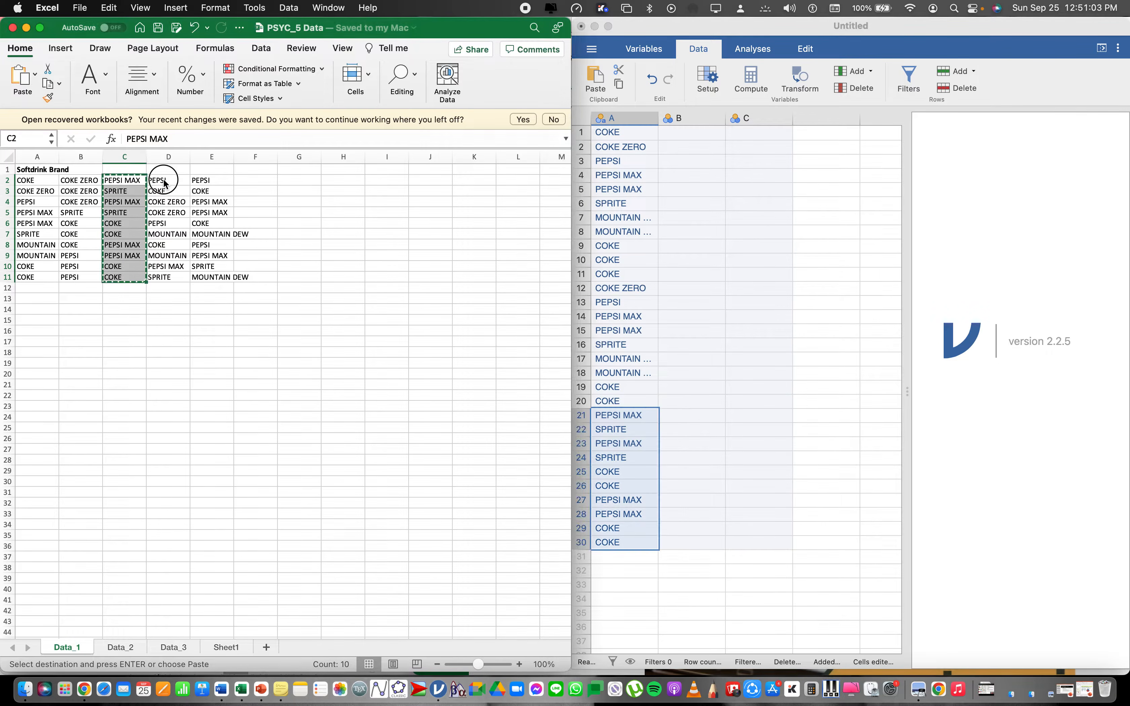
left_click(168, 277, "shift")
key("super+c")
left_click(628, 577)
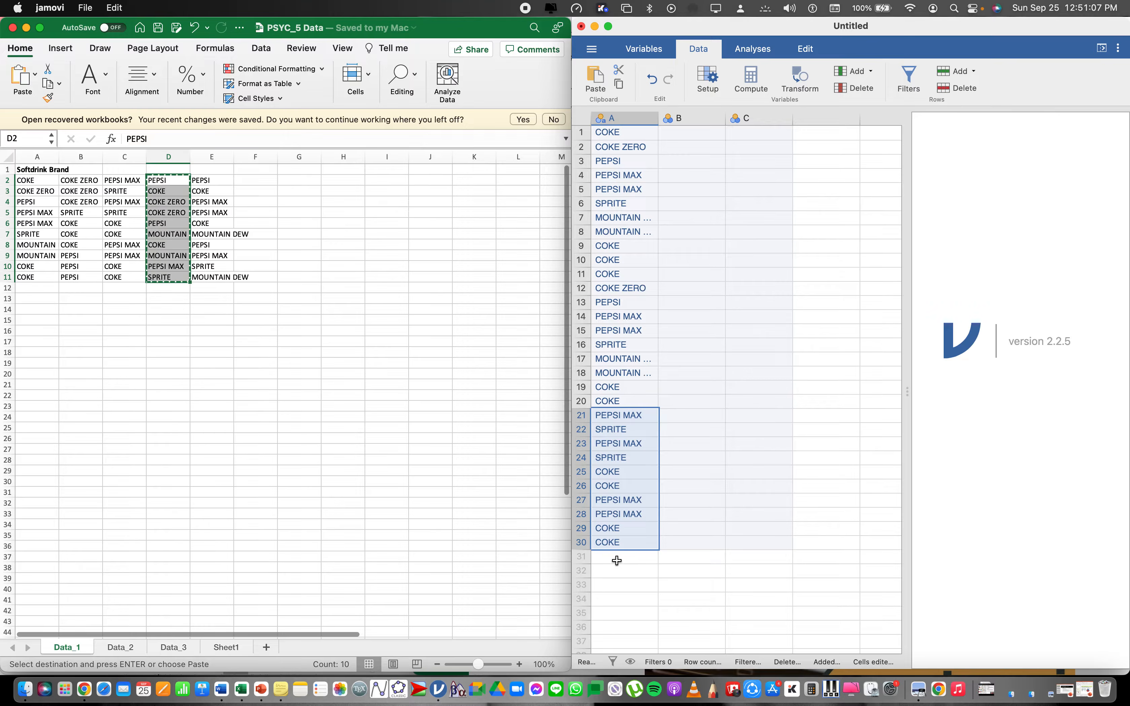
left_click(617, 559)
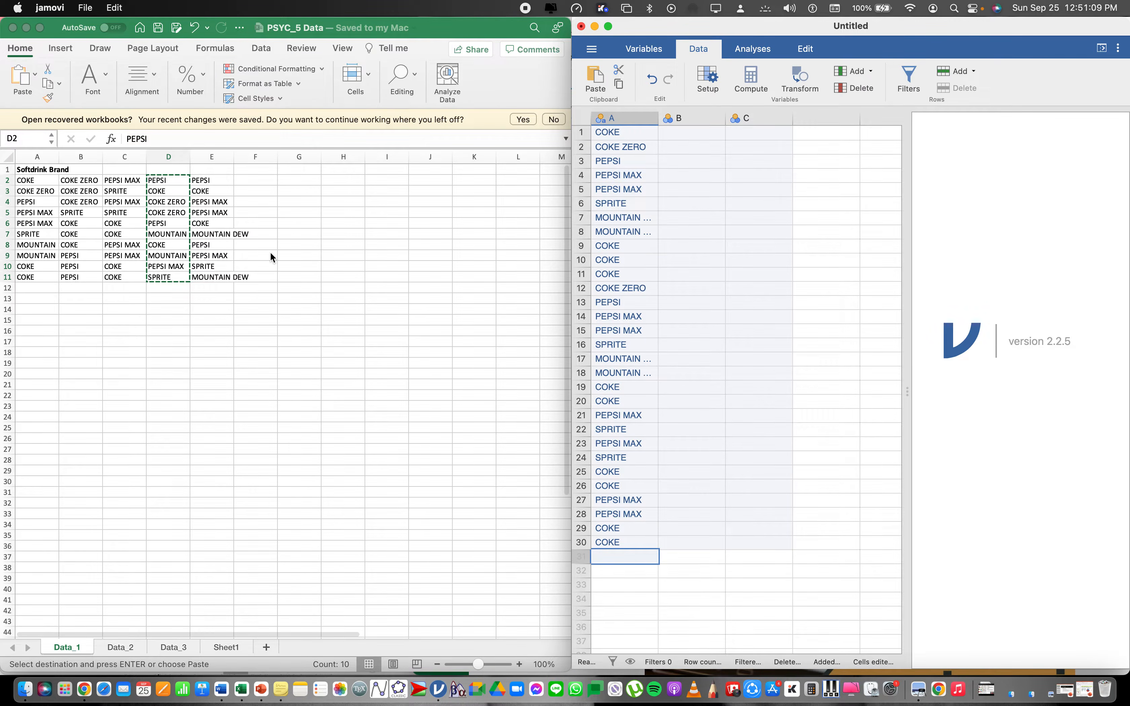
key("super+v")
Step: Copy cells E2:E11 from Excel and append them to jamovi's column A, starting at row 41
left_click(204, 180)
left_click(218, 275, "shift")
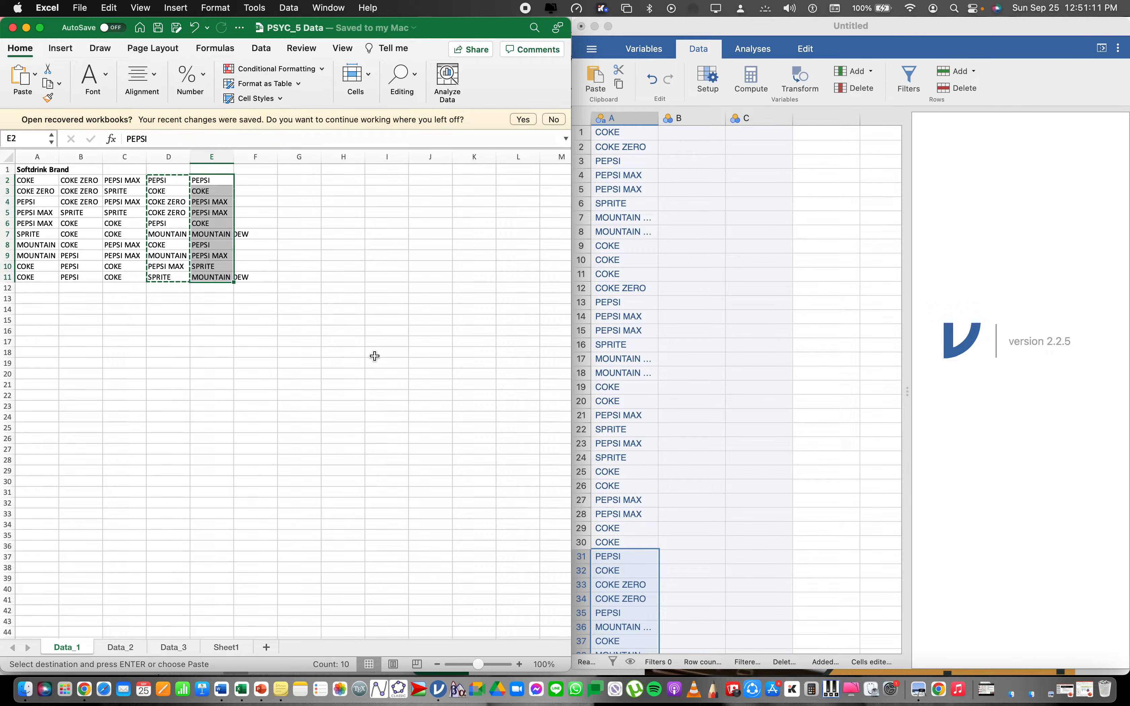
key("super+c")
scroll(605, 401, "down", 1)
scroll(620, 635, "down", 3)
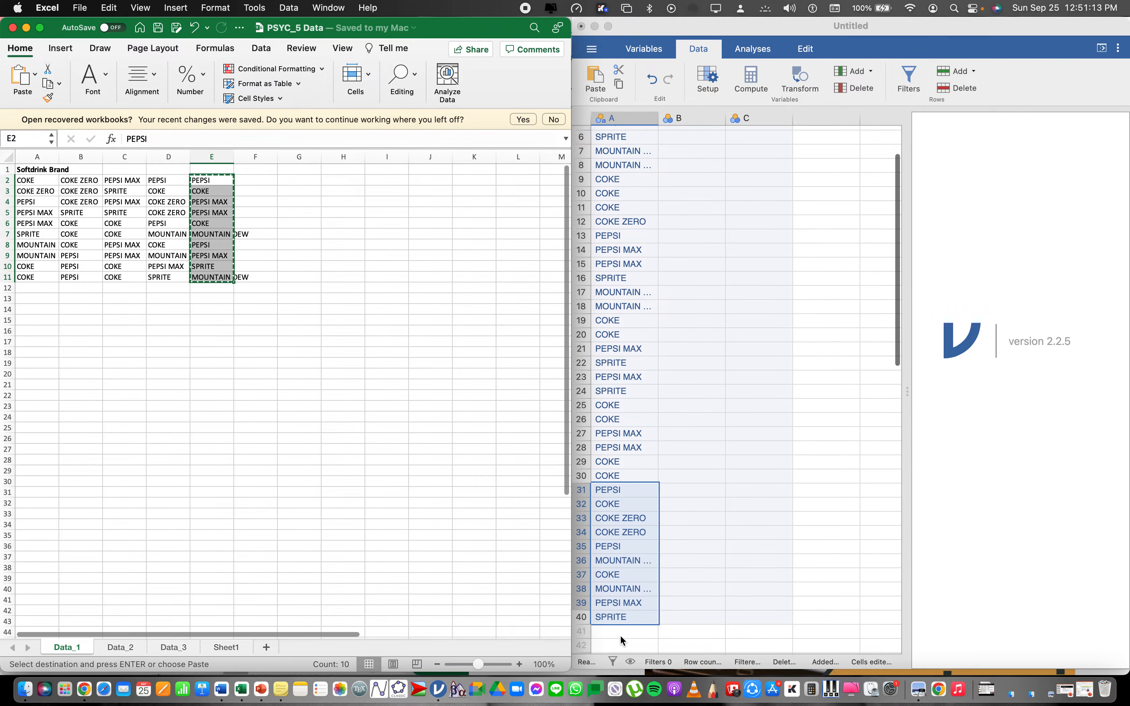
scroll(619, 635, "down", 4)
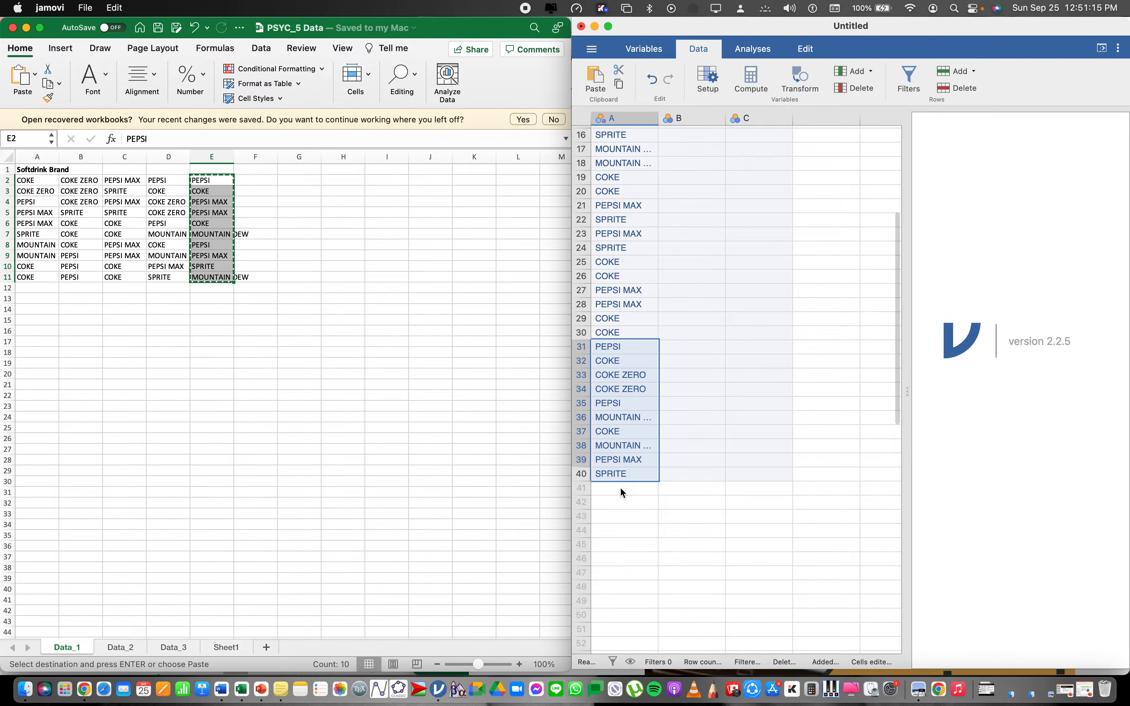
left_click(627, 488)
left_click(627, 488)
key("super+v")
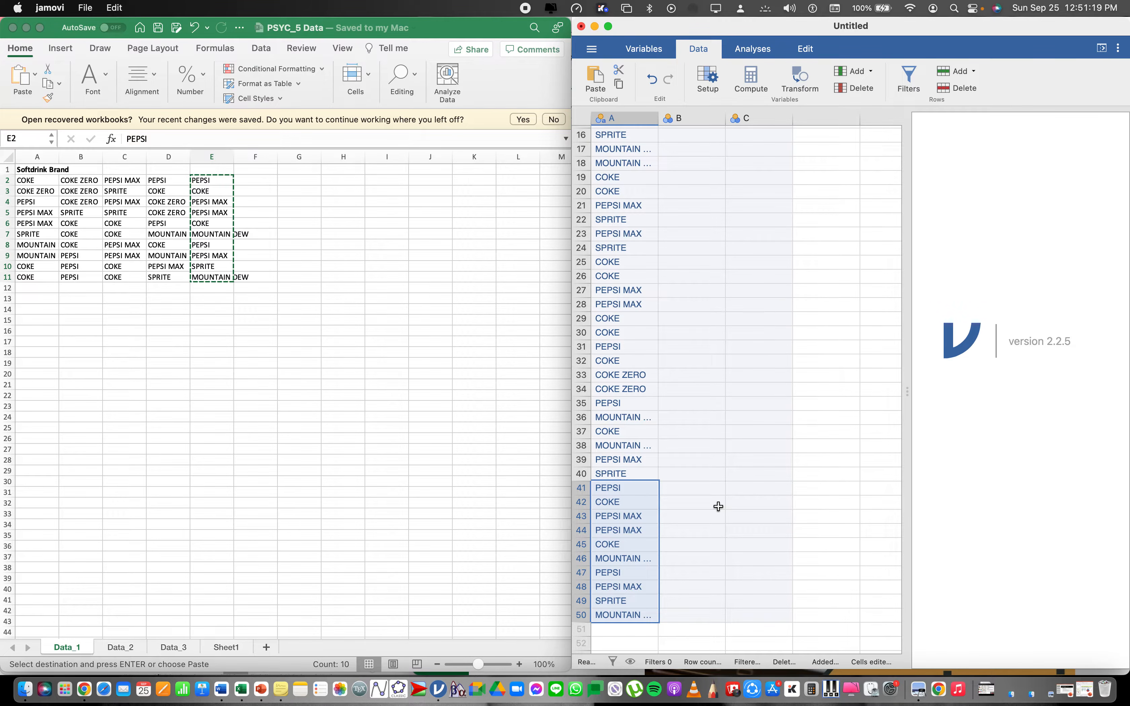
Step: Rename variable A as "Softdrink Brand" and close the variable setup
left_click(581, 616)
scroll(640, 522, "up", 8)
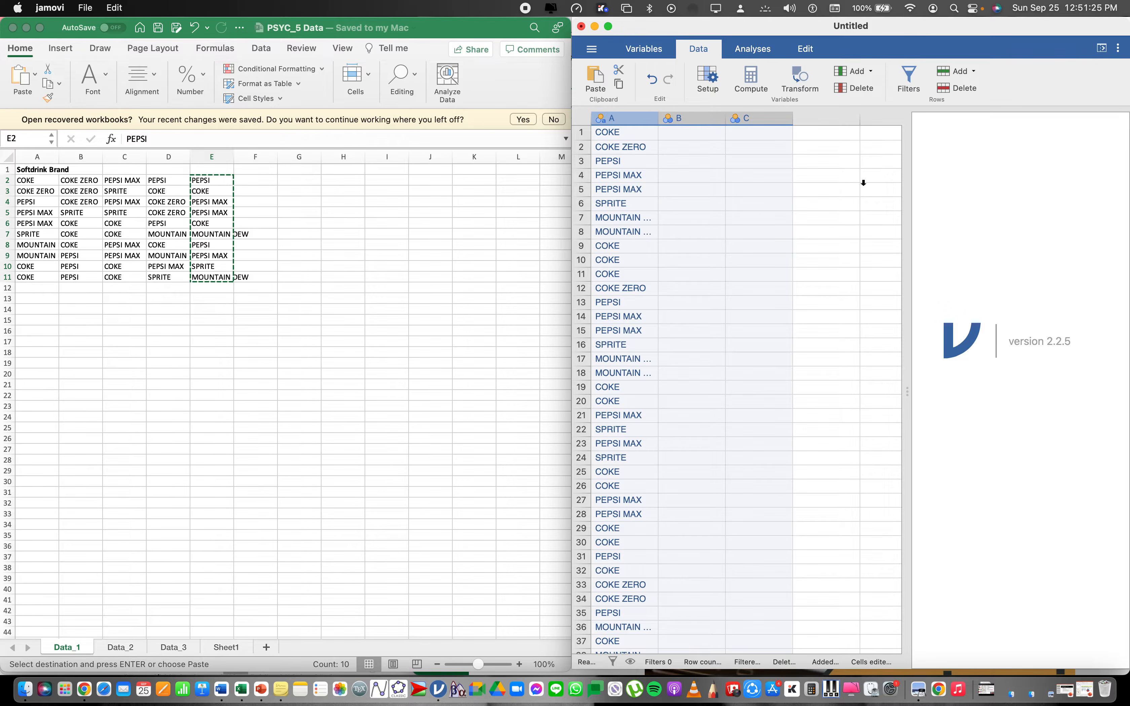
scroll(860, 179, "down", 5)
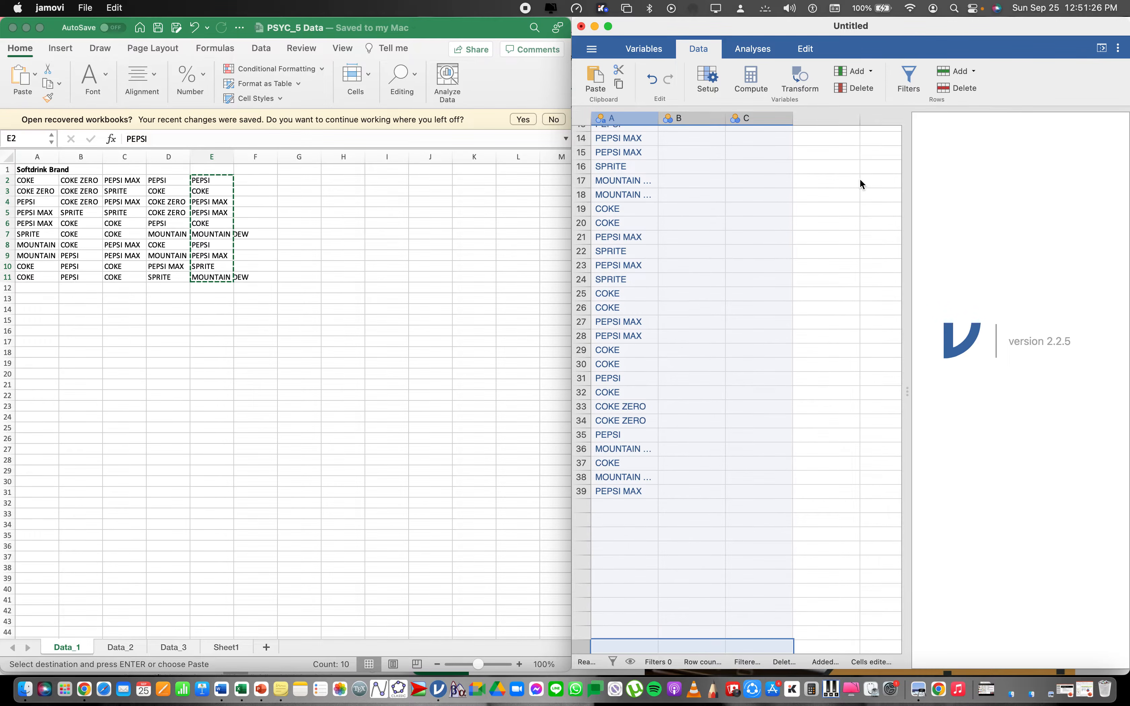
double_click(628, 120)
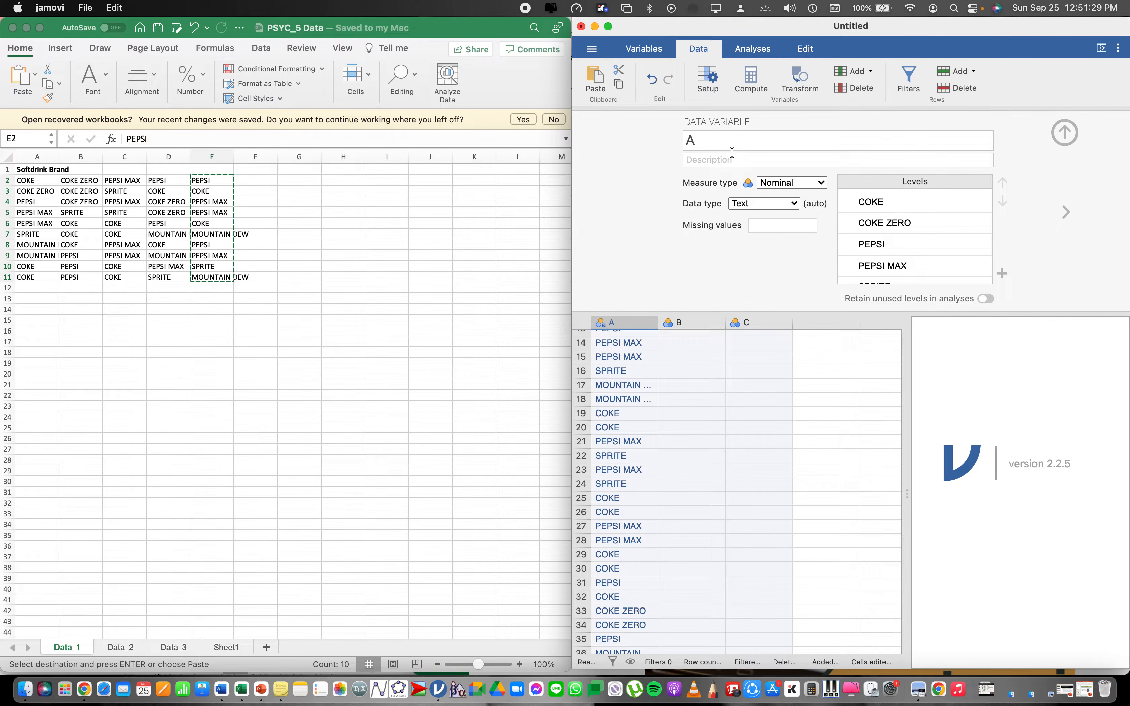
left_click(739, 141)
type("Softd")
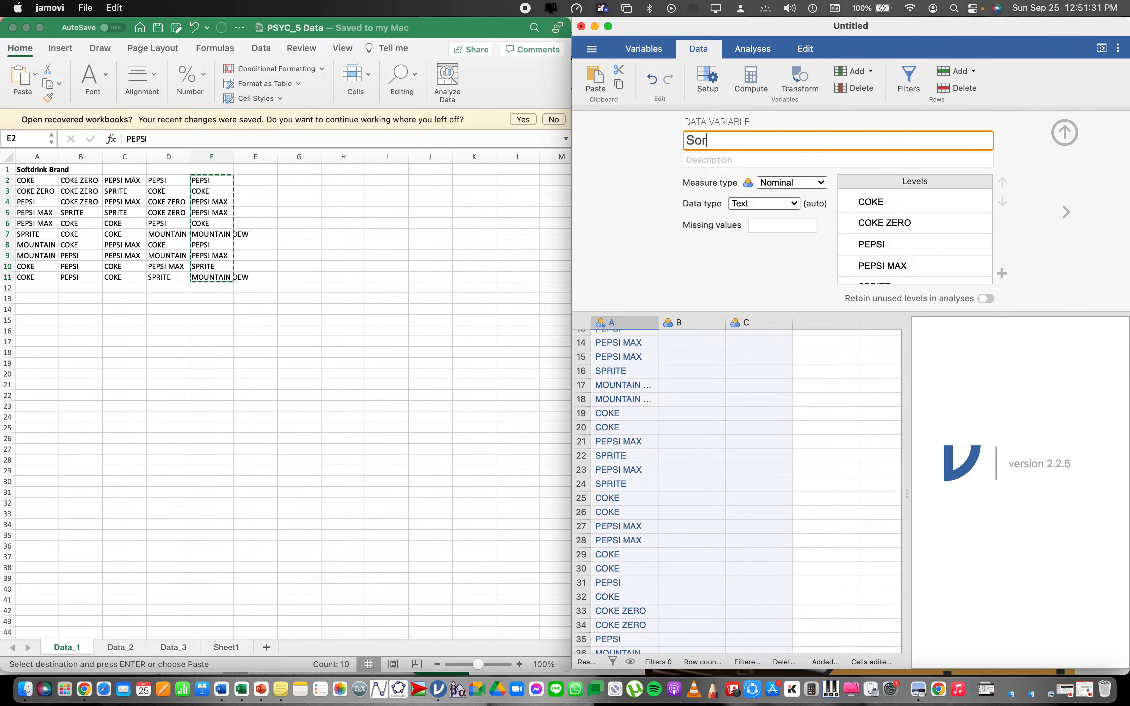
type("rink Brand")
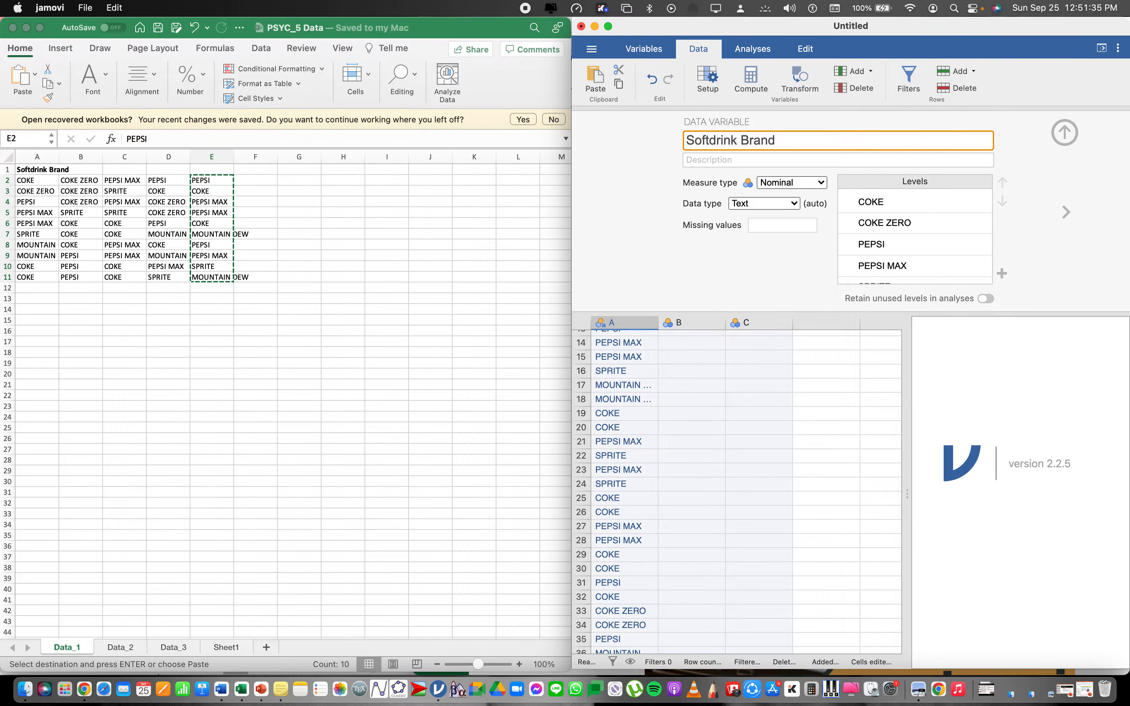
key("Return")
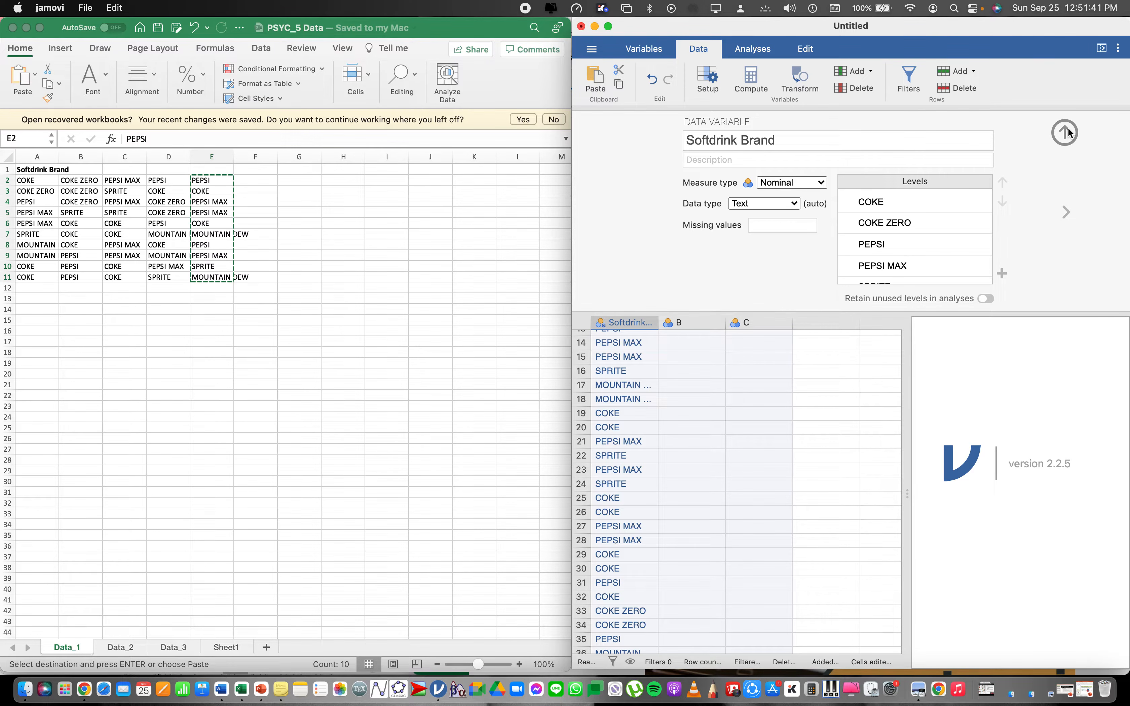
key("Return")
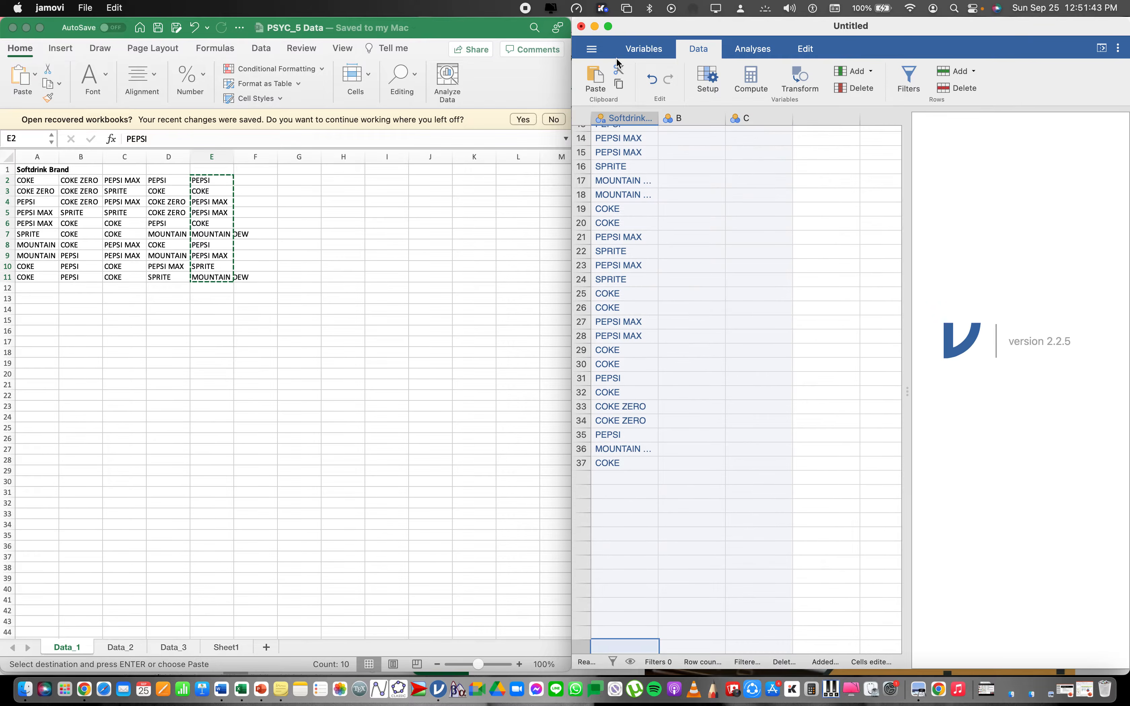
Step: Expand the jamovi window to full screen and return to the first row of the data
left_click(609, 26)
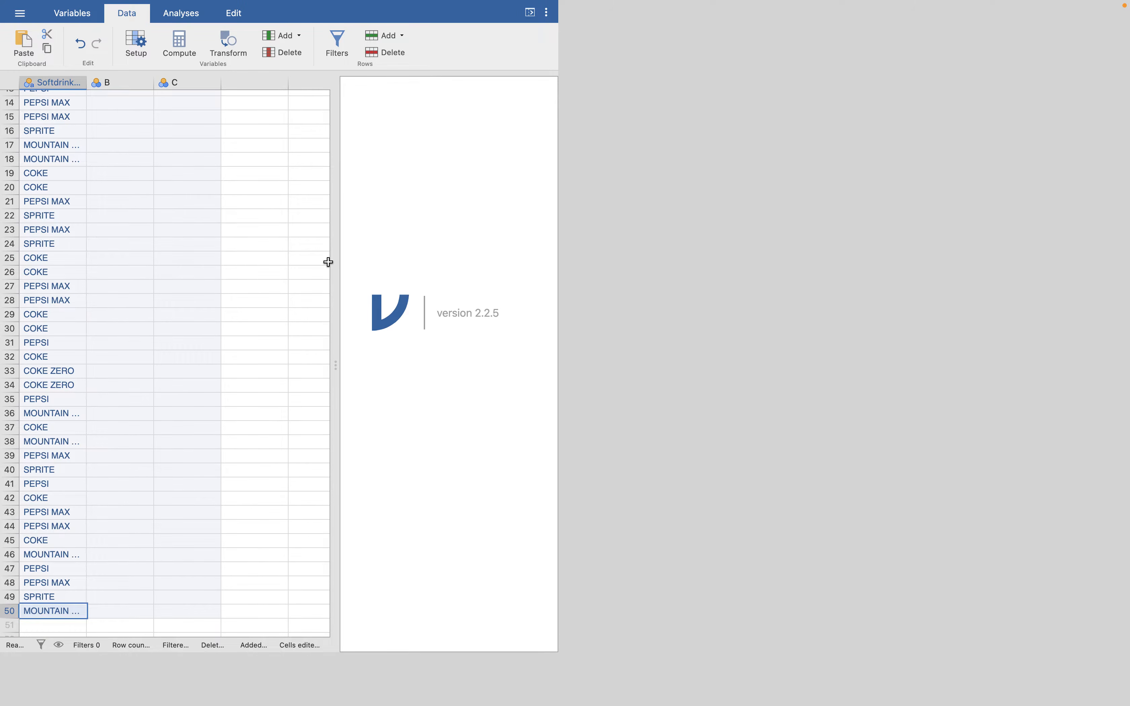
scroll(229, 194, "up", 5)
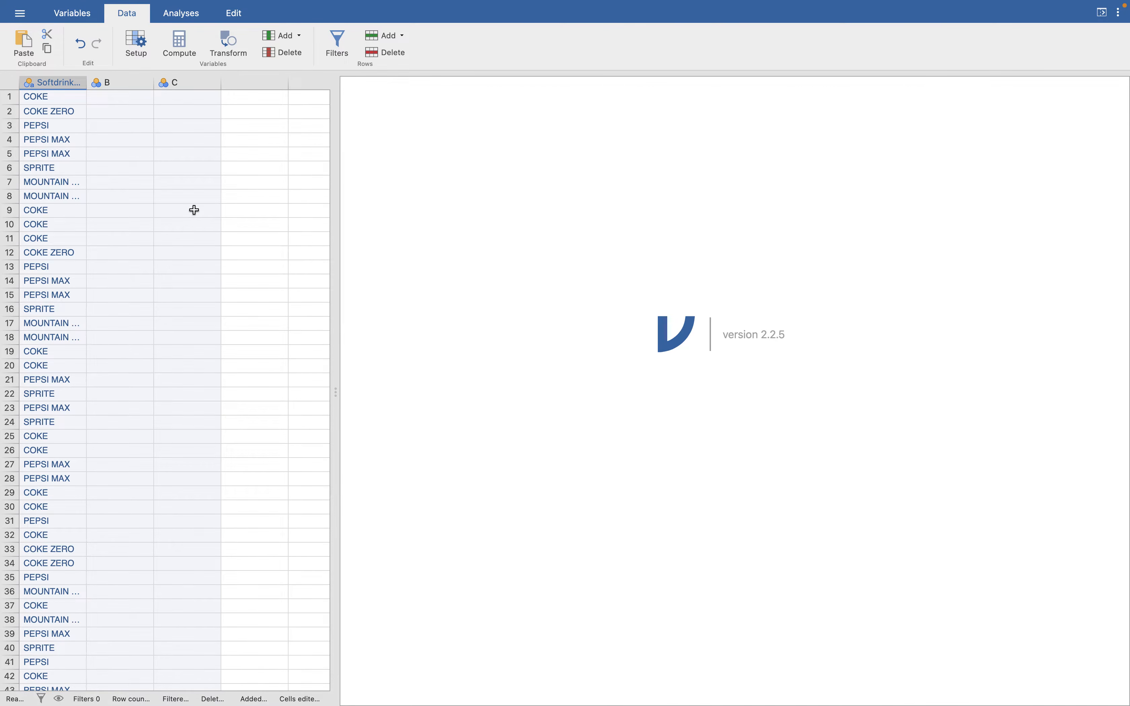
Step: Widen the Softdrink Brand column until its full name and the longest brand entries fit
left_click(88, 85)
left_click_drag(88, 85, 122, 86)
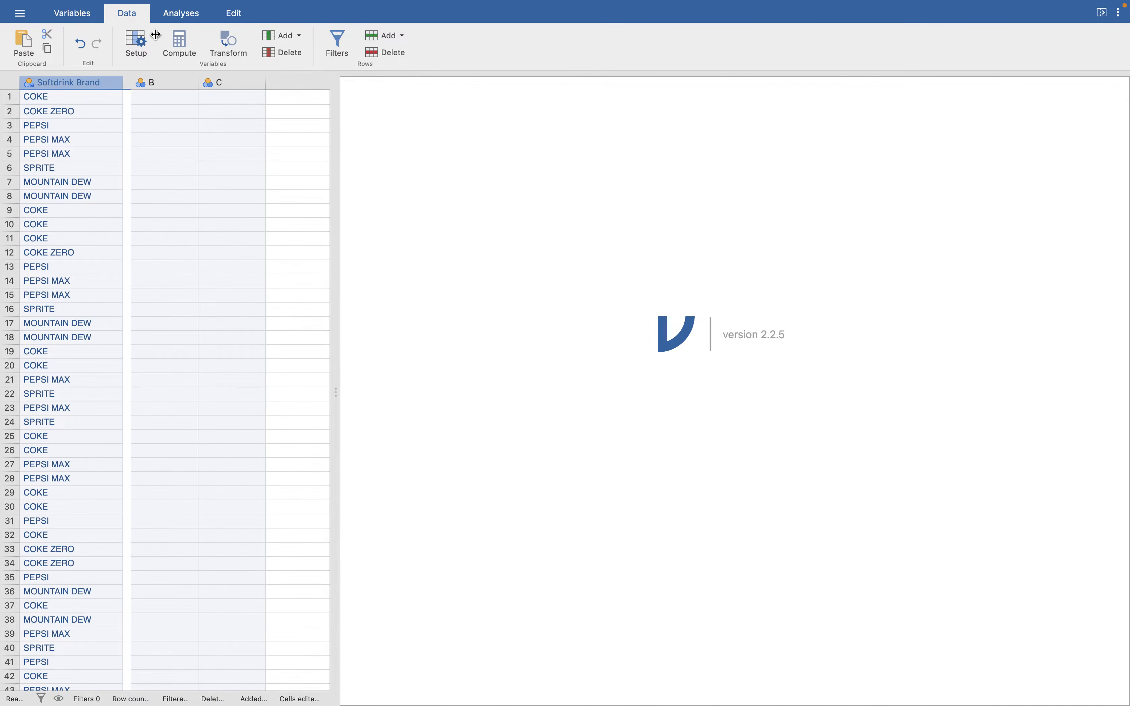
Step: Create a Descriptives analysis with Softdrink Brand as its variable and frequency tables enabled
left_click(177, 19)
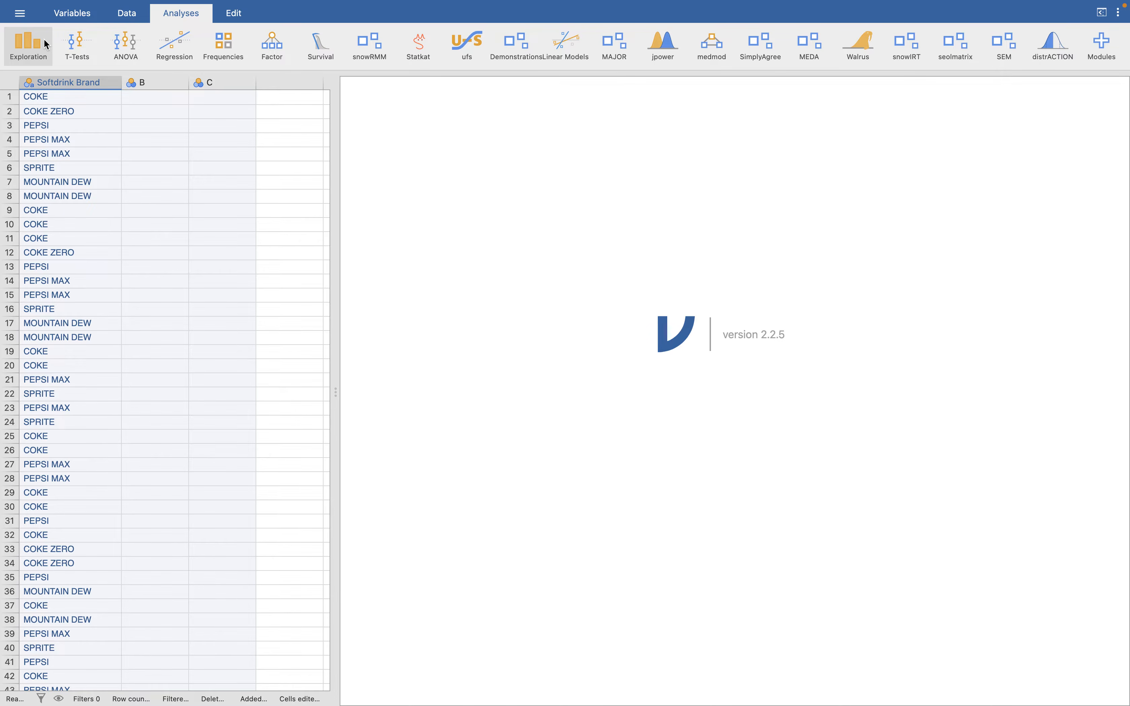
left_click(48, 49)
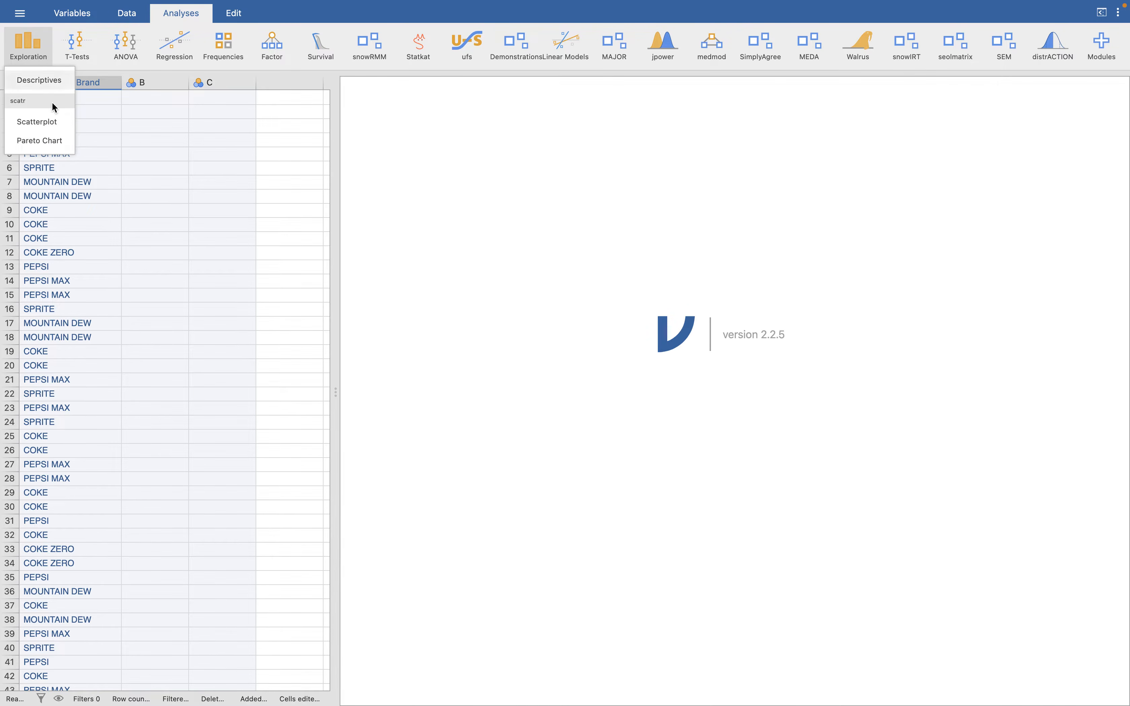
left_click(62, 83)
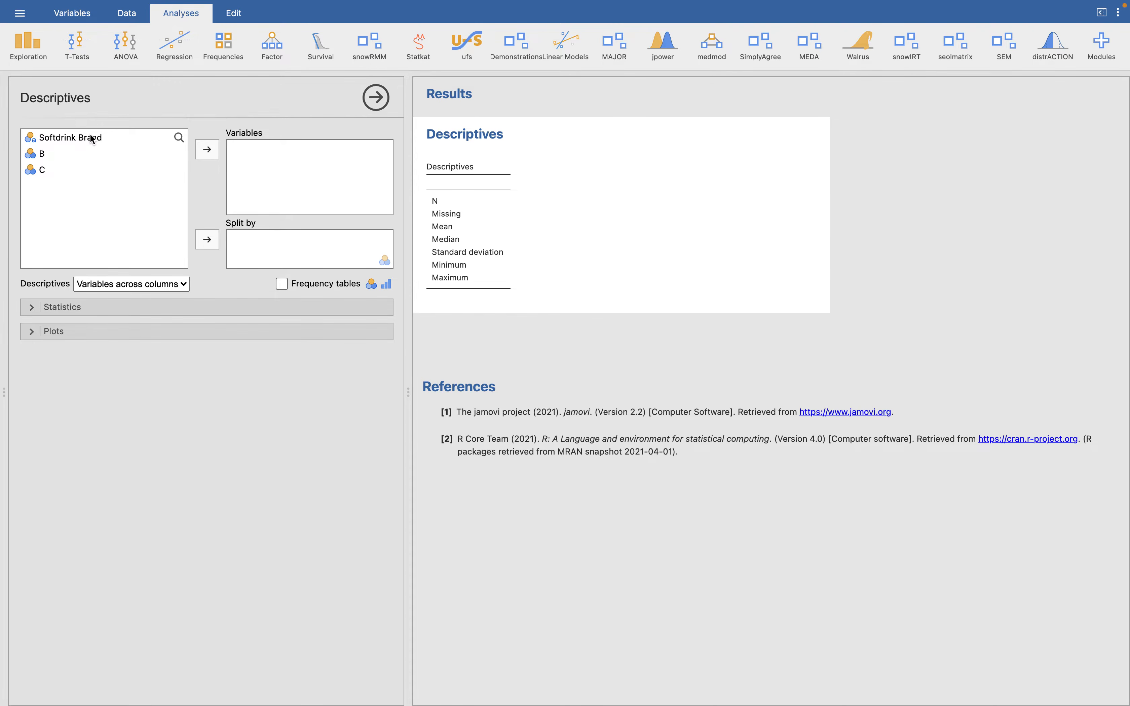
left_click(116, 142)
left_click_drag(117, 141, 322, 178)
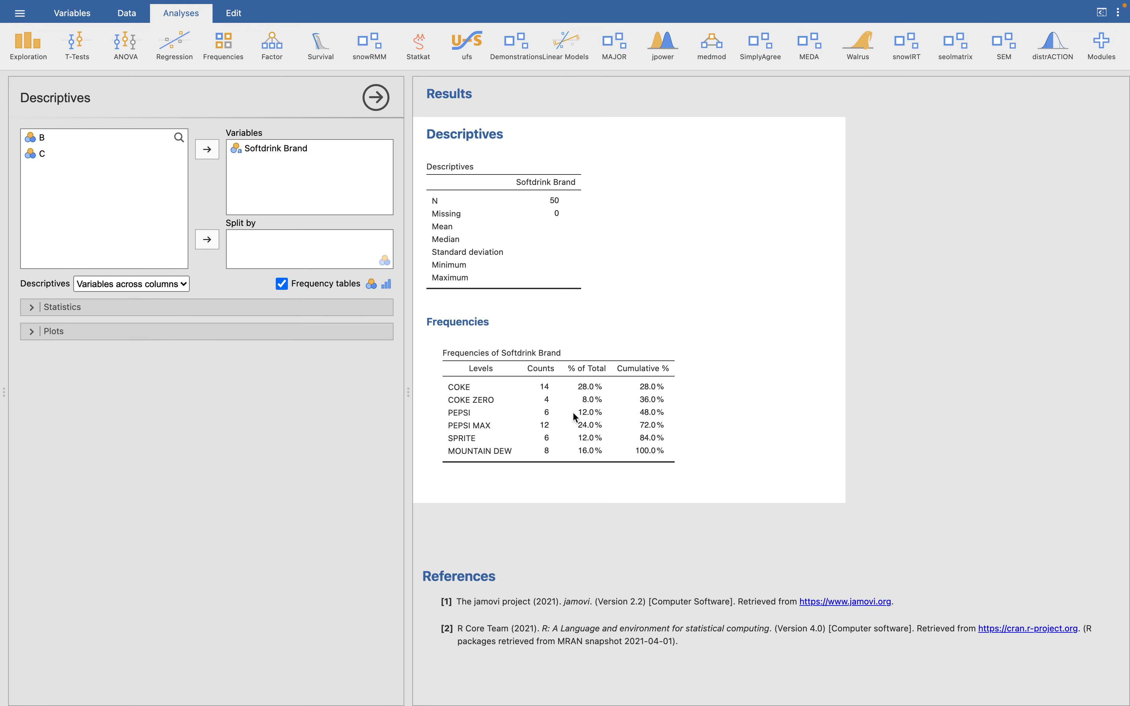
Step: Switch to the presentation slideshow and advance to the Example 2 slide with its M&M color data shown
key("ctrl+Right")
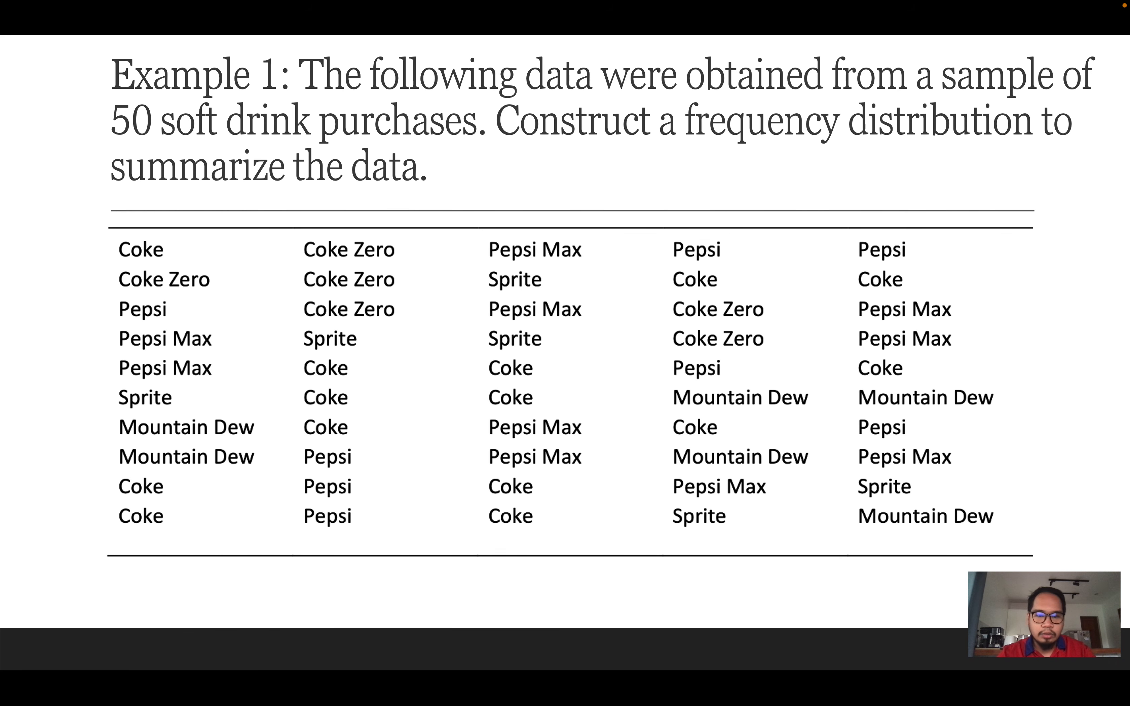
key("Right")
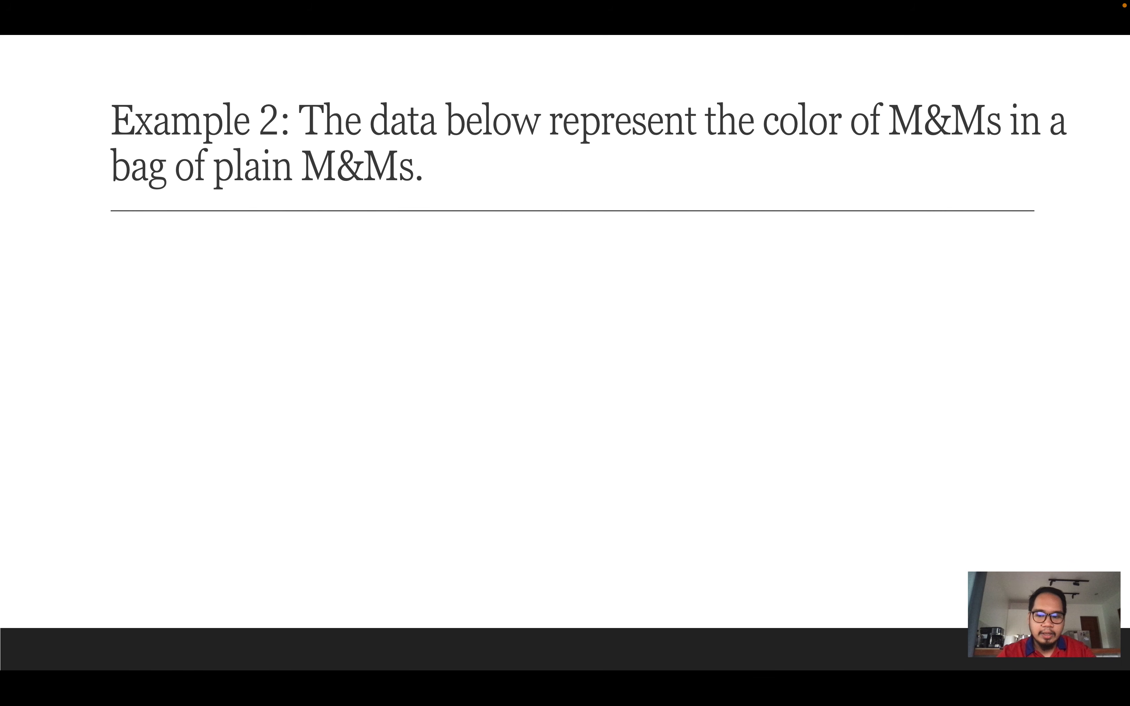
key("Right")
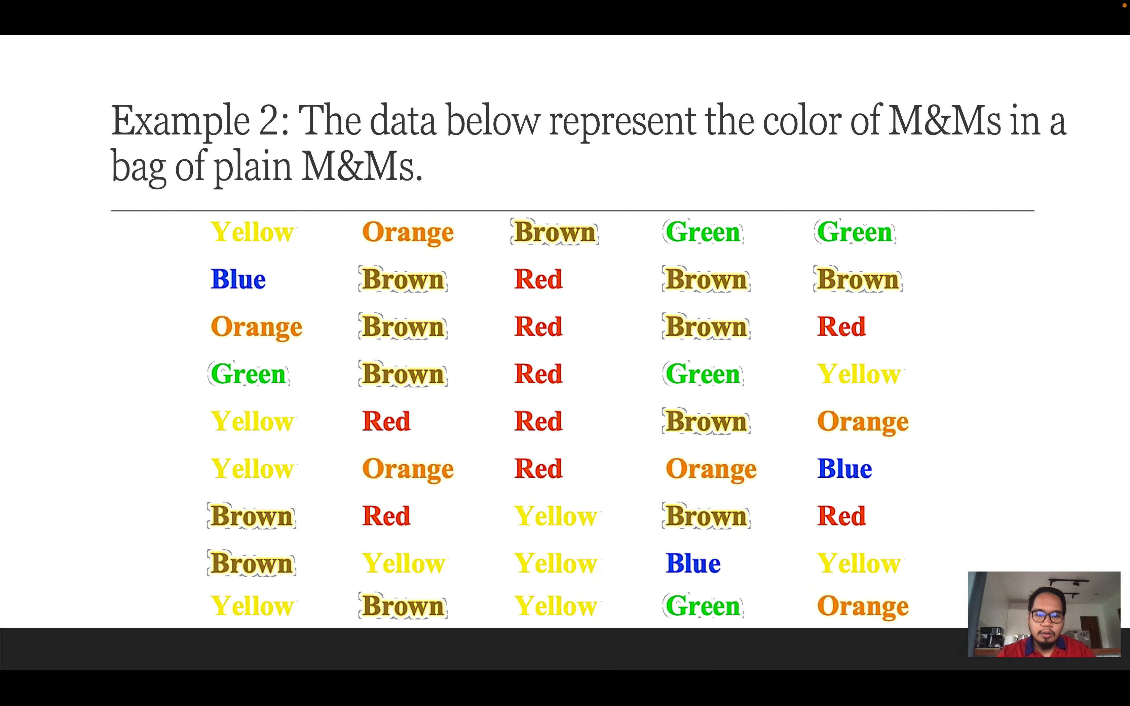